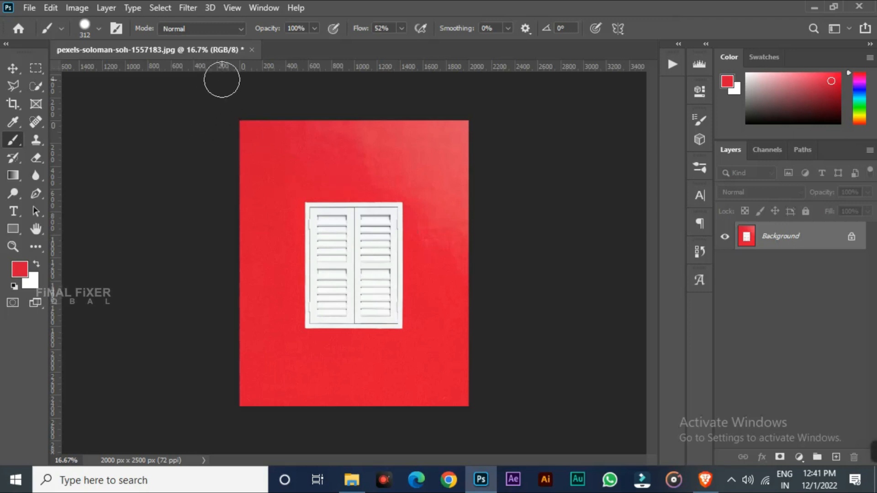
- Try to move the locked Background layer with the Move tool and decline converting it to a normal layer
left_click(30, 7)
left_click(800, 238)
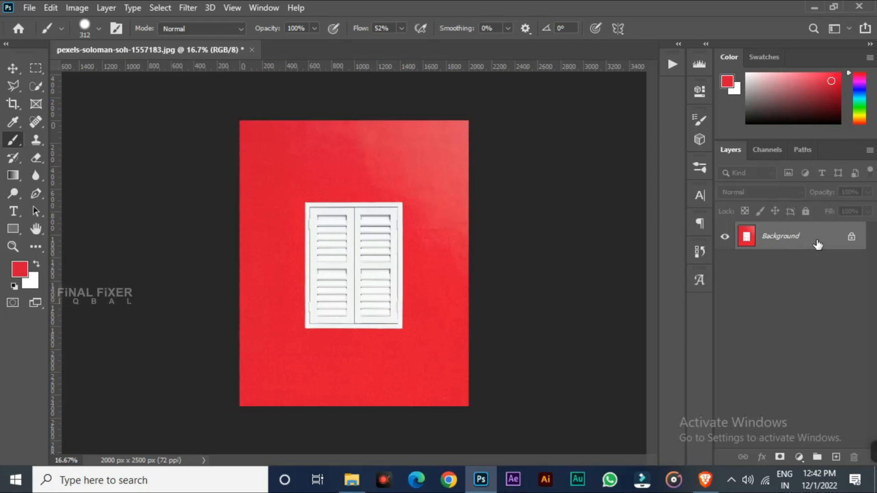
left_click(13, 68)
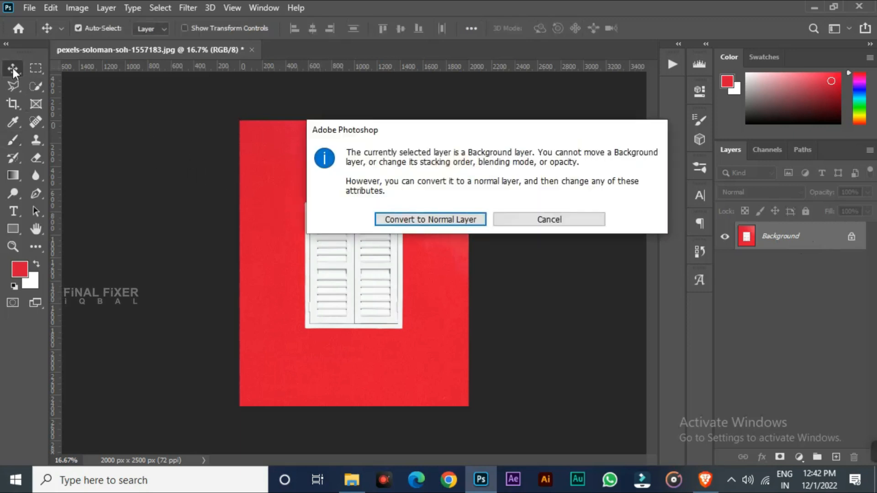
left_click(550, 219)
left_click_drag(402, 276, 424, 221)
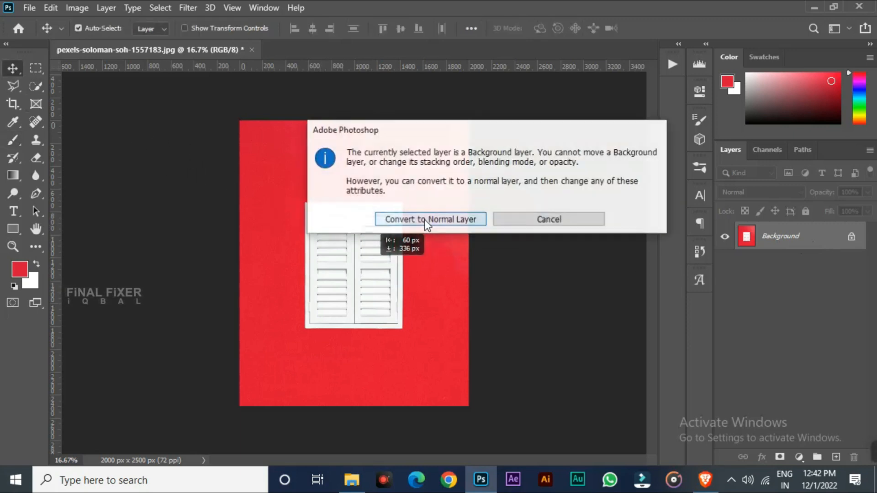
left_click(572, 226)
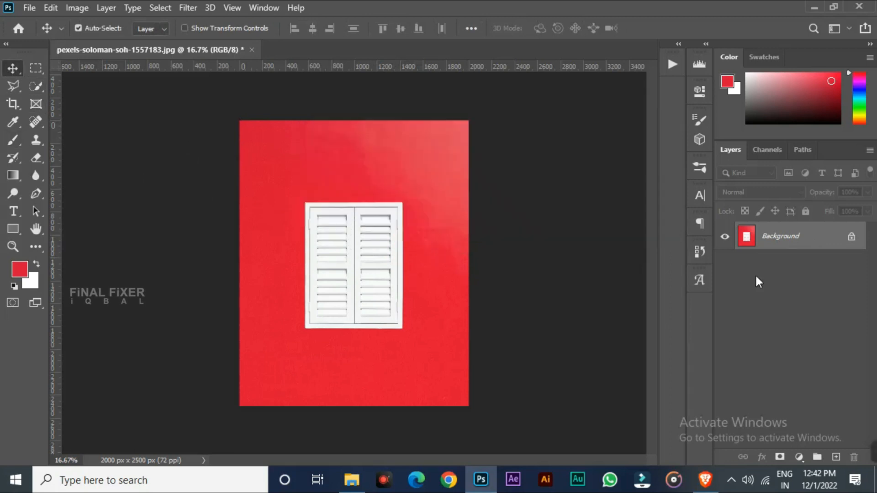
- Unlock the Background layer into a normal layer and convert it back to a background
left_click(851, 241)
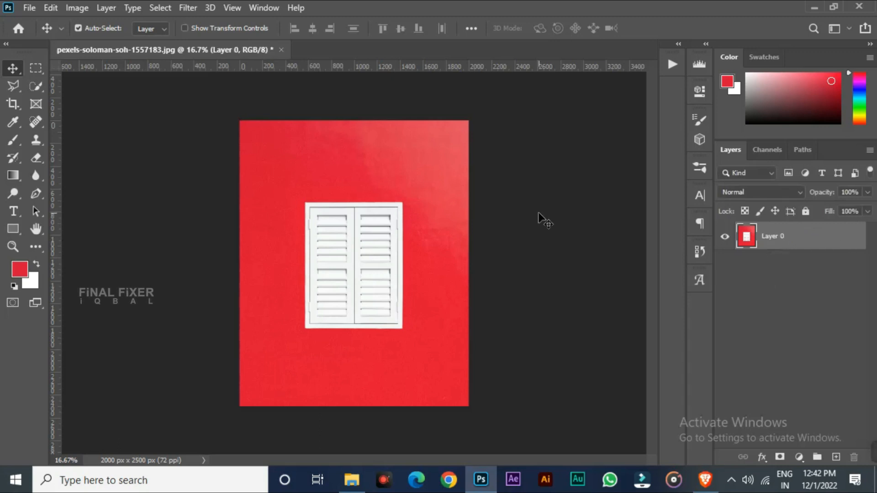
left_click(106, 7)
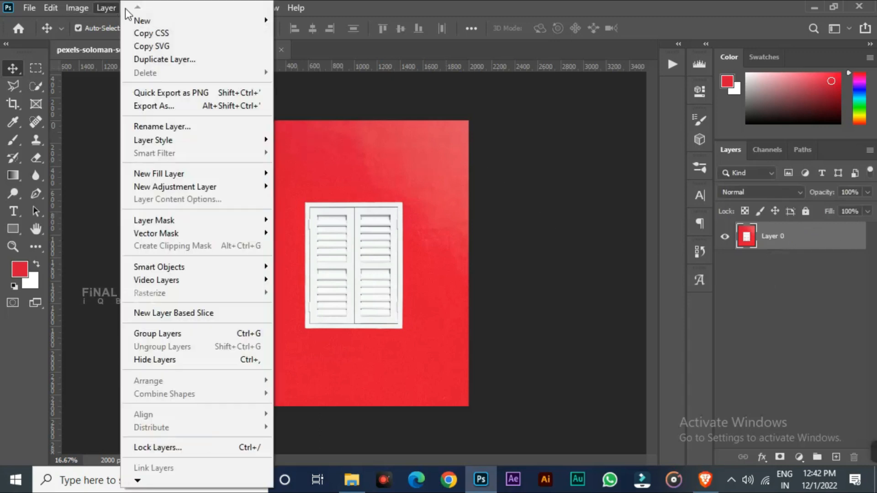
mouse_move(195, 19)
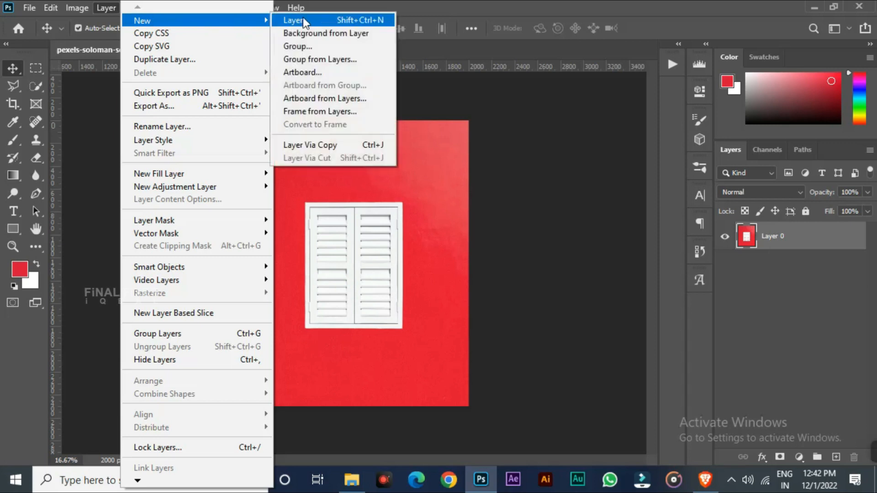
left_click(325, 37)
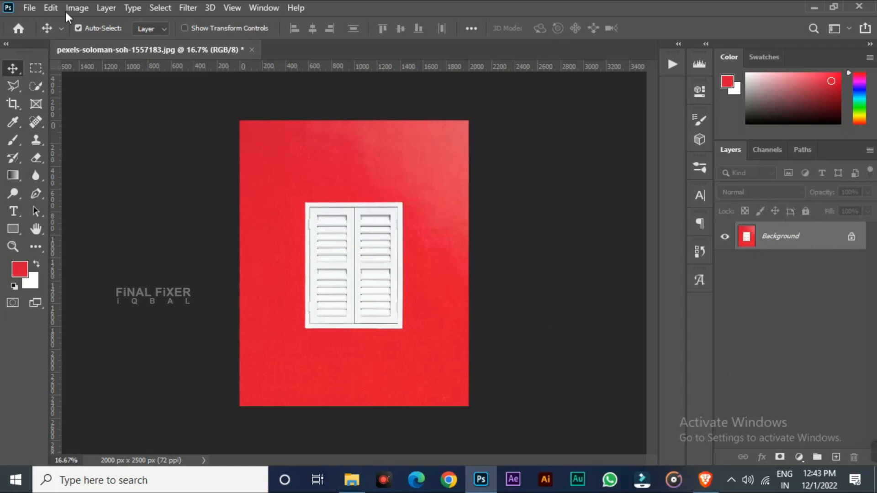
- Place the pexels-seamlesstextures-11255507 image into the document as an embedded file
left_click(32, 7)
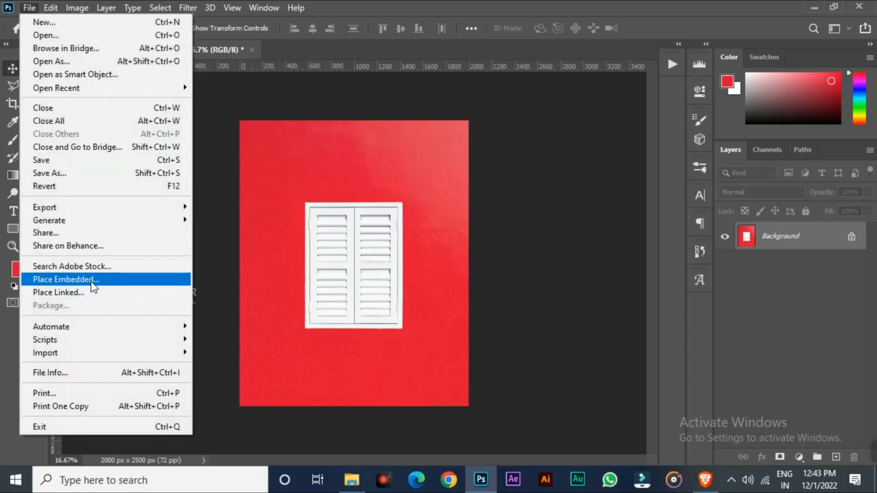
left_click(137, 286)
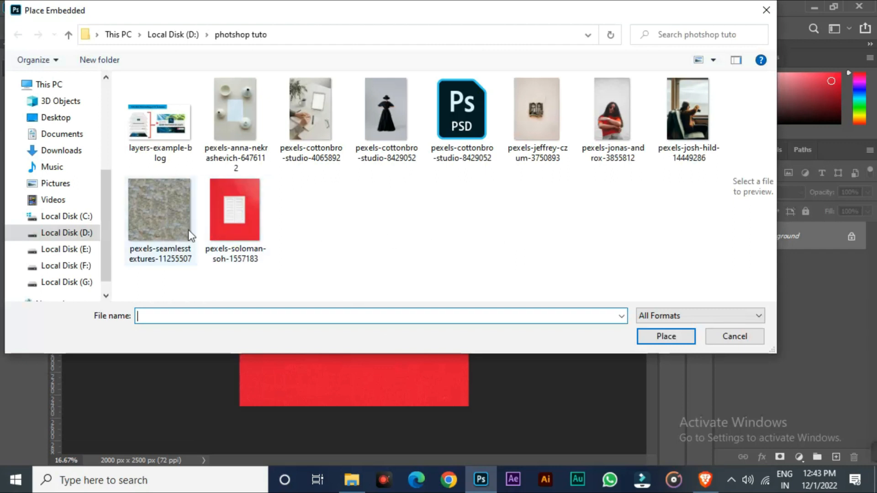
left_click(141, 216)
left_click(658, 338)
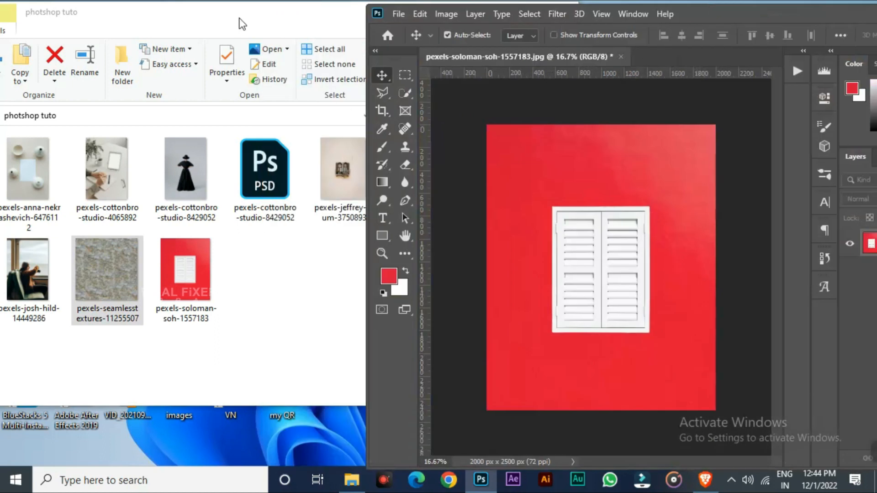
- Bring the pexels-seamlesstextures-11255507 image from the photshop tuto folder in File Explorer into the open Photoshop document
left_click(242, 24)
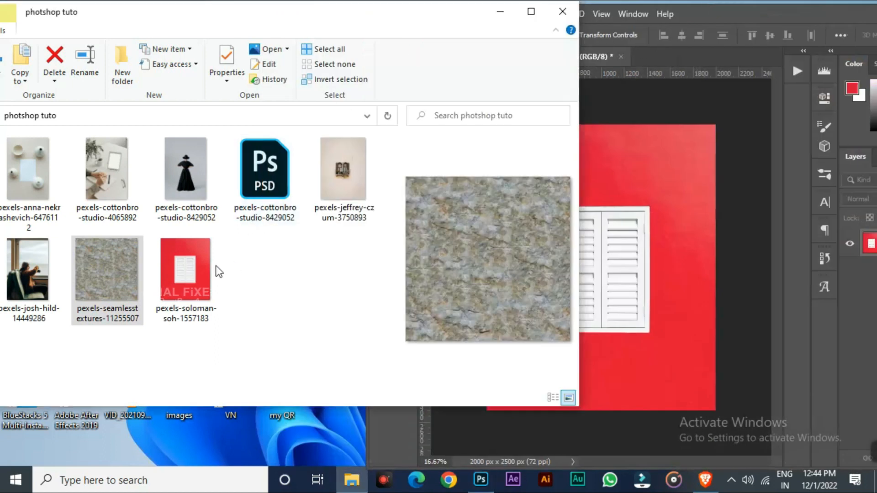
left_click_drag(100, 270, 716, 165)
double_click(728, 10)
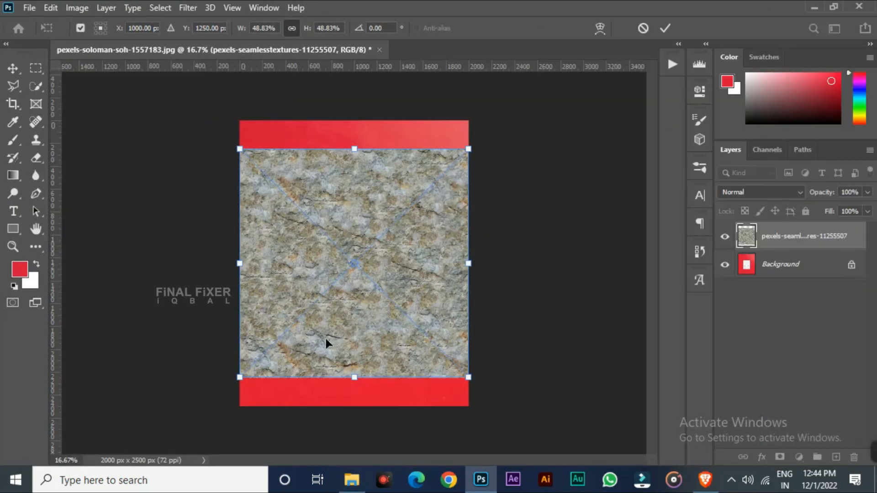
- Scale the placed stone texture to 61.04% so that it covers the whole canvas, and commit the transform
left_click_drag(360, 380, 356, 406)
left_click_drag(358, 148, 358, 118)
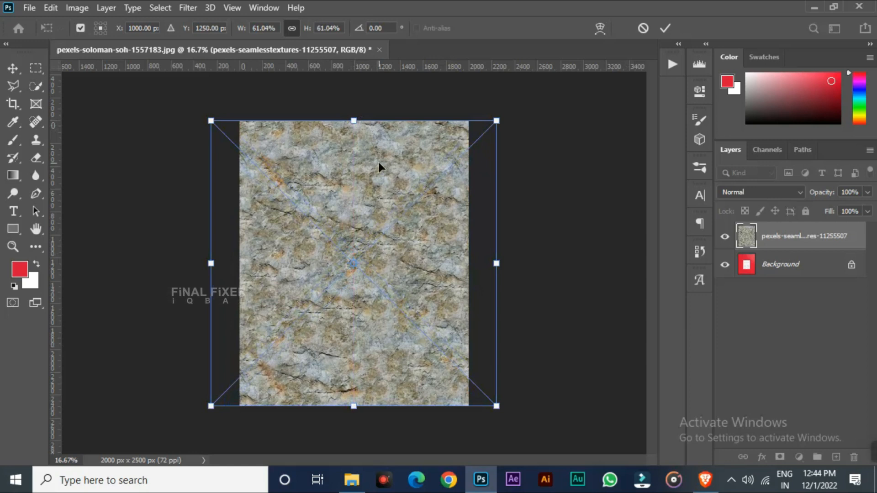
key("Return")
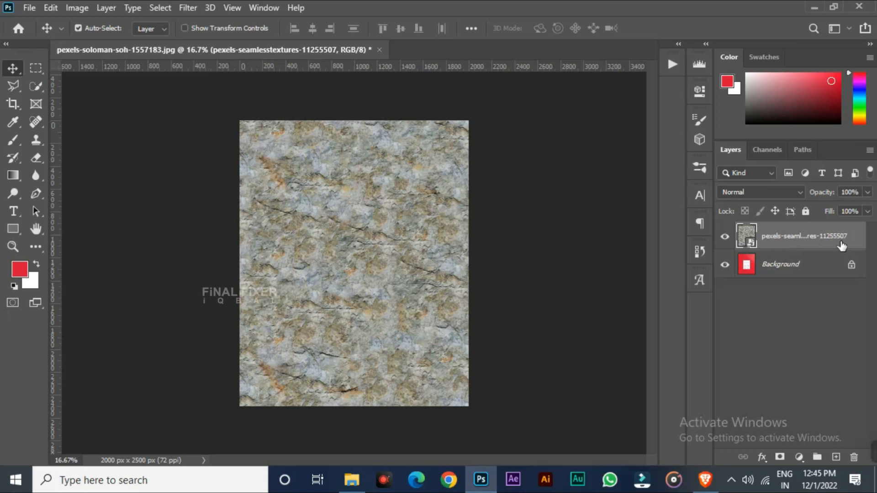
- Set the texture layer's blend mode to Multiply at 98% opacity and add a layer mask to it
left_click(763, 197)
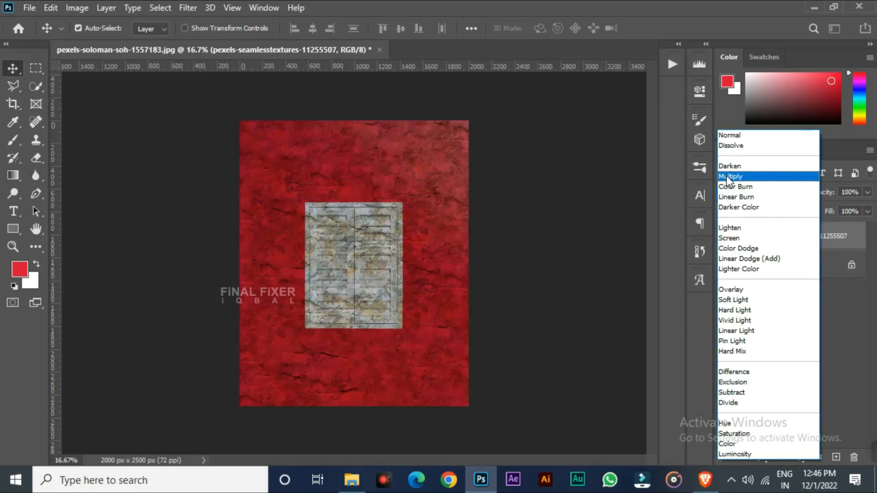
left_click(727, 177)
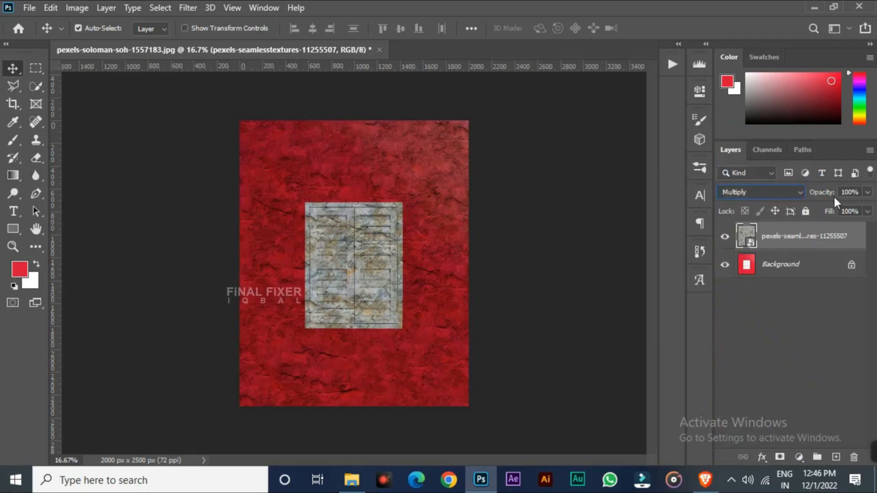
mouse_move(833, 196)
left_mouse_down()
mouse_move(782, 201)
mouse_move(821, 202)
left_mouse_up()
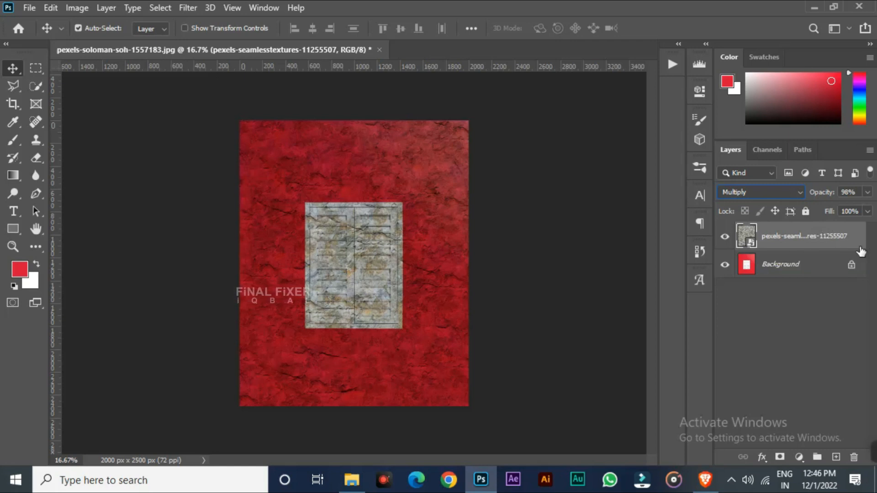
left_click(781, 457)
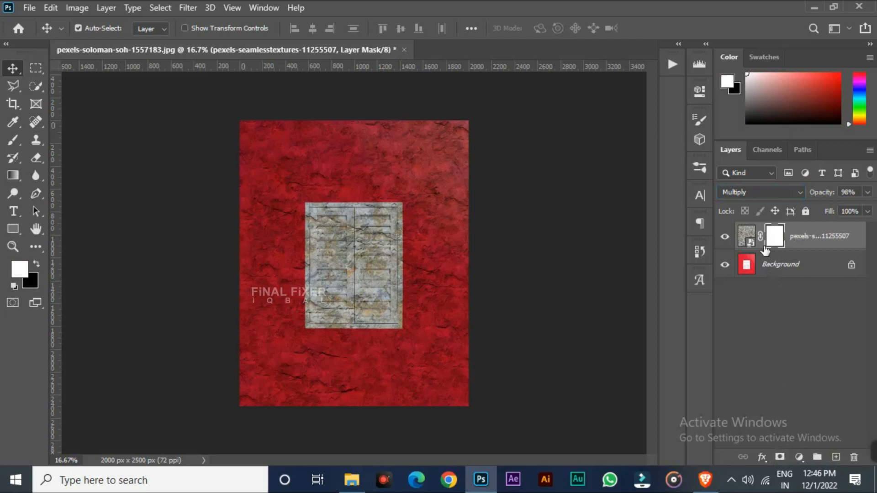
- Add a red Solid Color fill layer above the texture layer and undo it
left_click(799, 457)
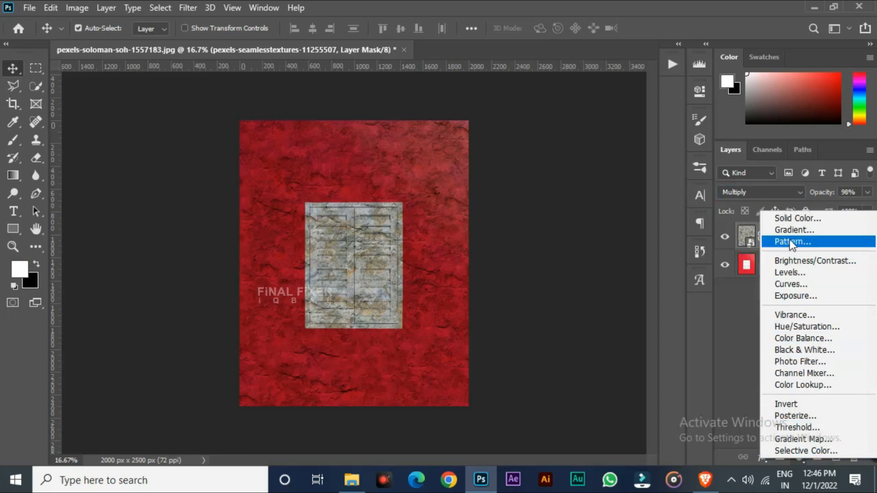
left_click(789, 219)
key("Return")
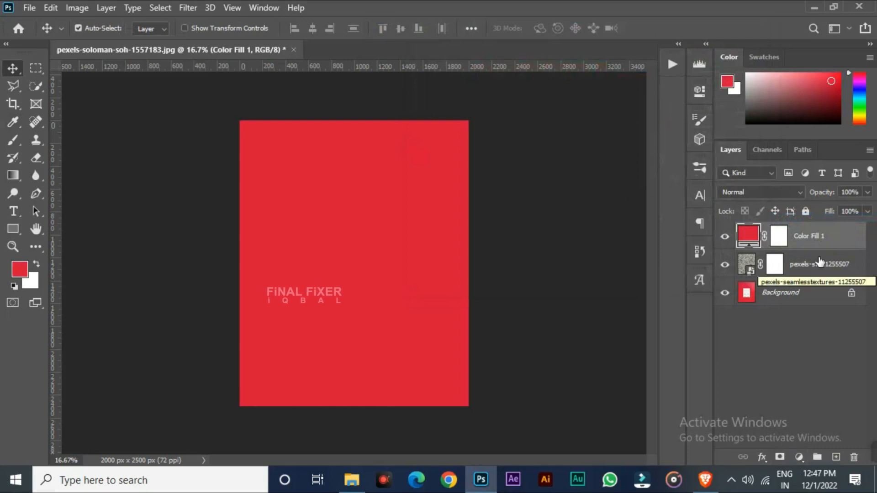
key("ctrl+z")
key("ctrl+z")
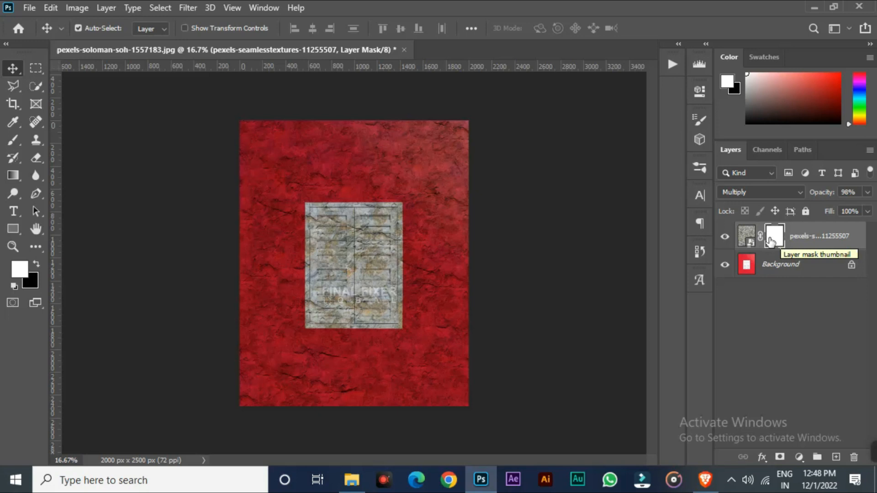
- Choose the Hard Round preset for the Brush tool and set its size to 528 px
left_click(7, 143)
left_click(89, 26)
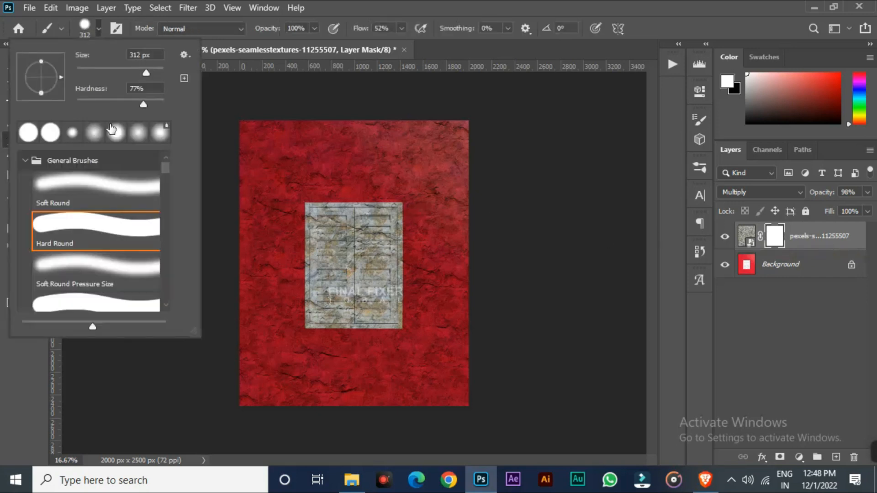
left_click(115, 228)
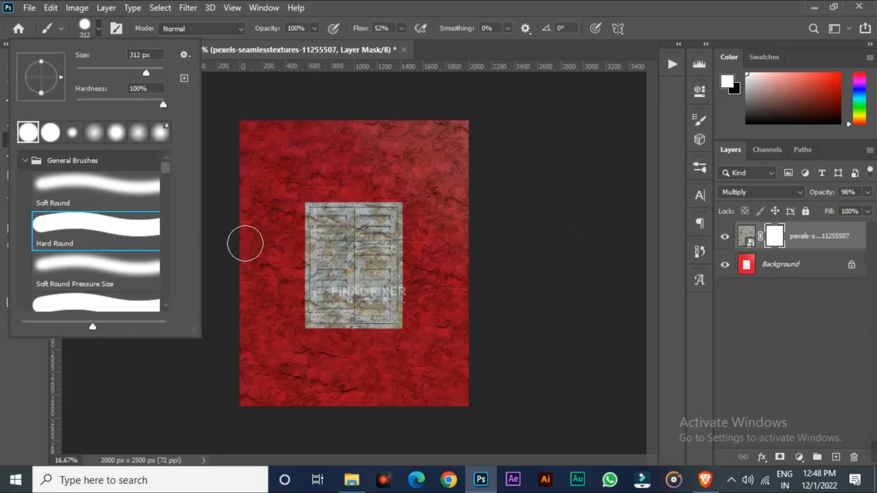
left_click(84, 26)
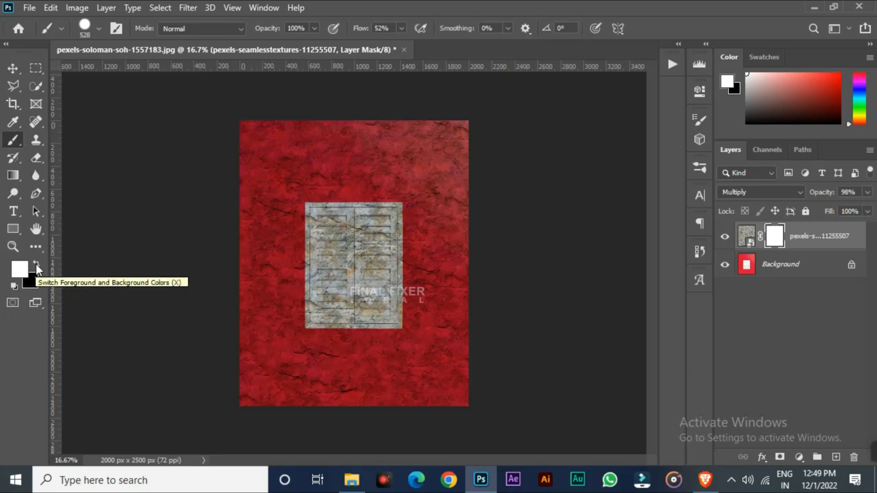
- Swap the foreground and background colors so the foreground is black, keeping 000000 in the color picker
left_click(36, 268)
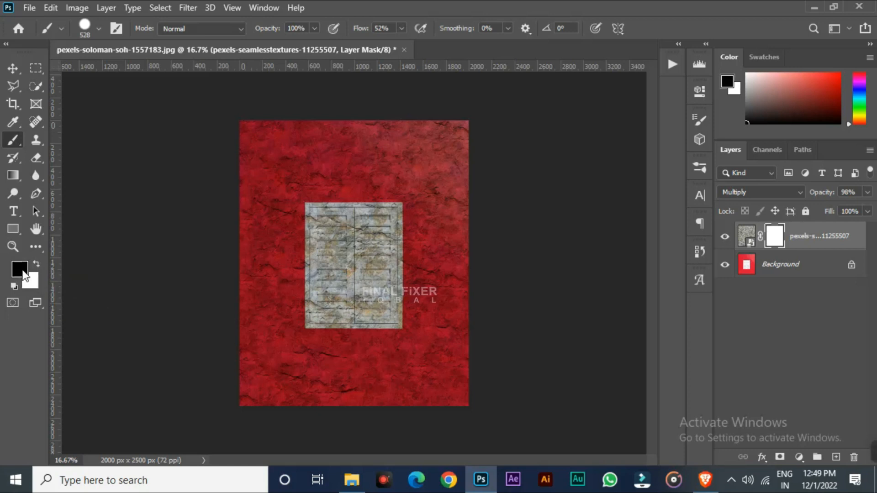
left_click(22, 273)
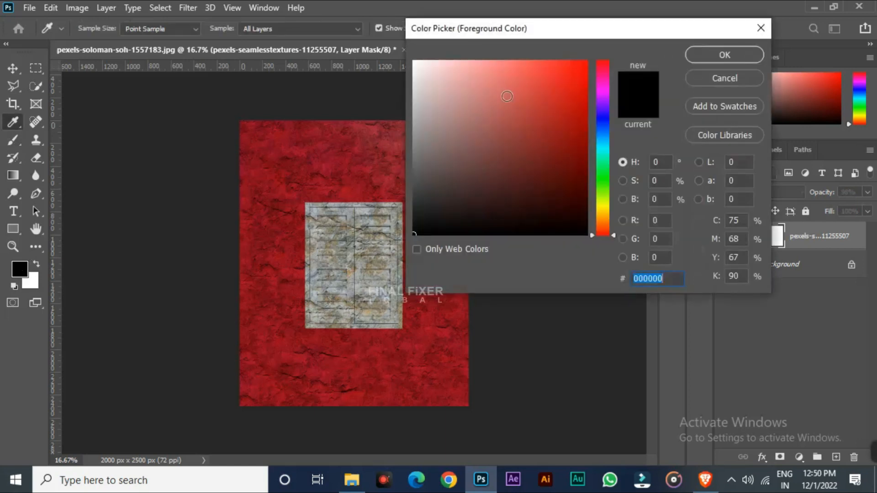
left_click_drag(534, 82, 232, 311)
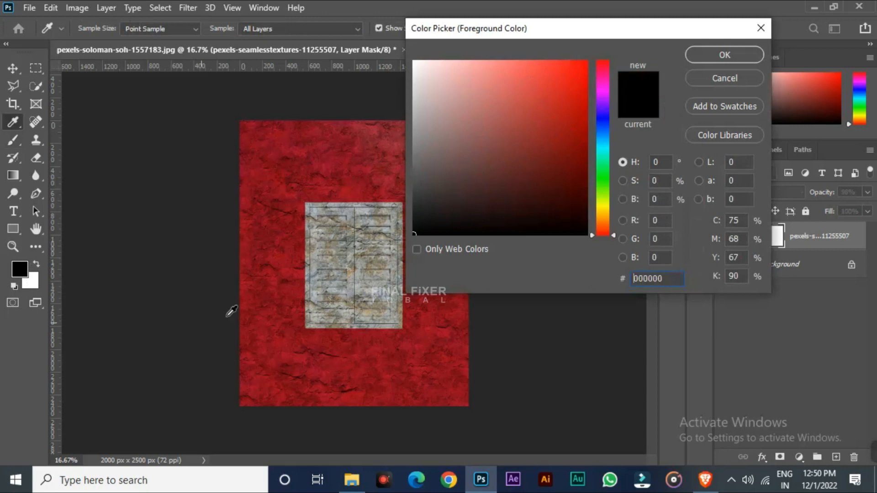
left_click(706, 58)
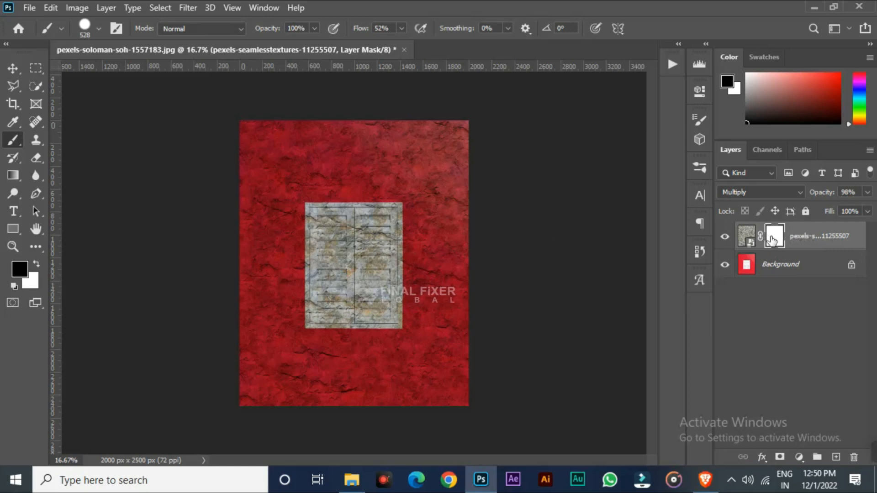
- Reduce the brush to 372 px and paint black on the layer mask to hide the texture over the white window
key("bracketleft")
key("bracketleft")
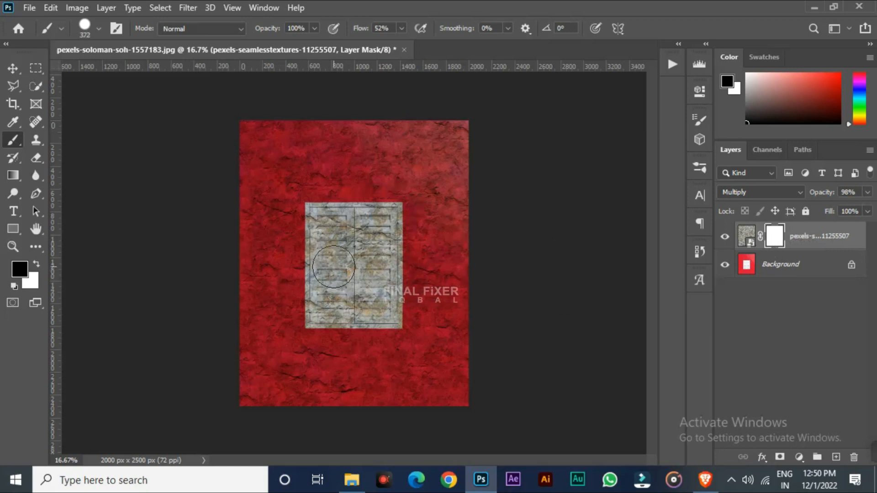
mouse_move(276, 318)
left_mouse_down()
mouse_move(350, 226)
mouse_move(394, 189)
mouse_move(380, 334)
mouse_move(368, 178)
mouse_move(406, 211)
mouse_move(412, 296)
mouse_move(401, 318)
mouse_move(328, 315)
mouse_move(301, 248)
mouse_move(329, 242)
mouse_move(399, 303)
left_mouse_up()
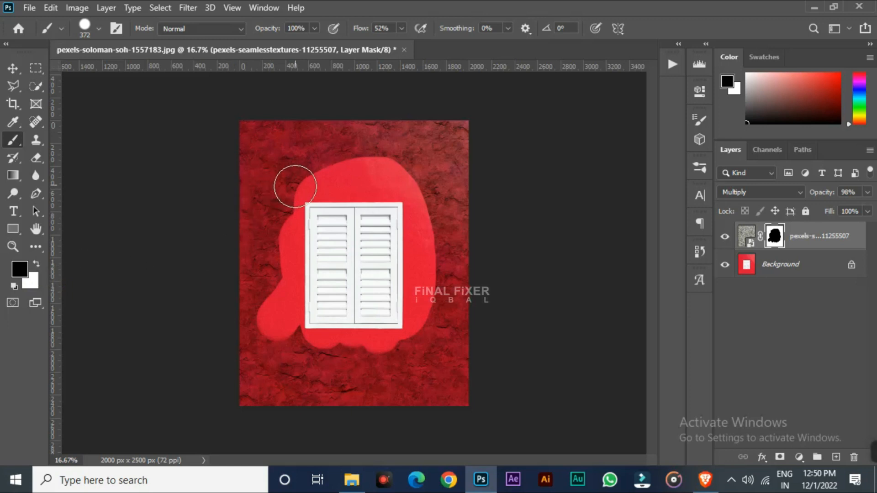
- Paint white on the layer mask around the window to restore the texture on the red wall
left_click(37, 265)
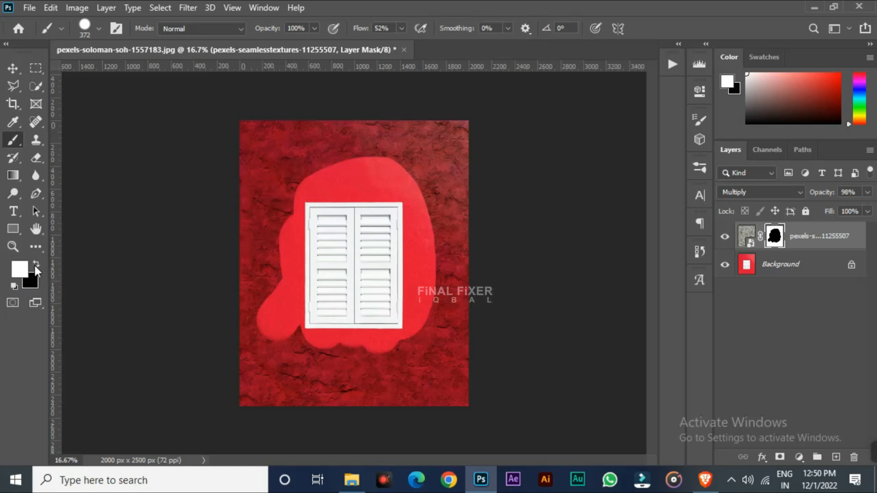
left_click(303, 181)
mouse_move(284, 242)
left_mouse_down()
mouse_move(263, 253)
mouse_move(287, 190)
mouse_move(316, 196)
mouse_move(417, 185)
mouse_move(364, 304)
mouse_move(337, 308)
left_mouse_up()
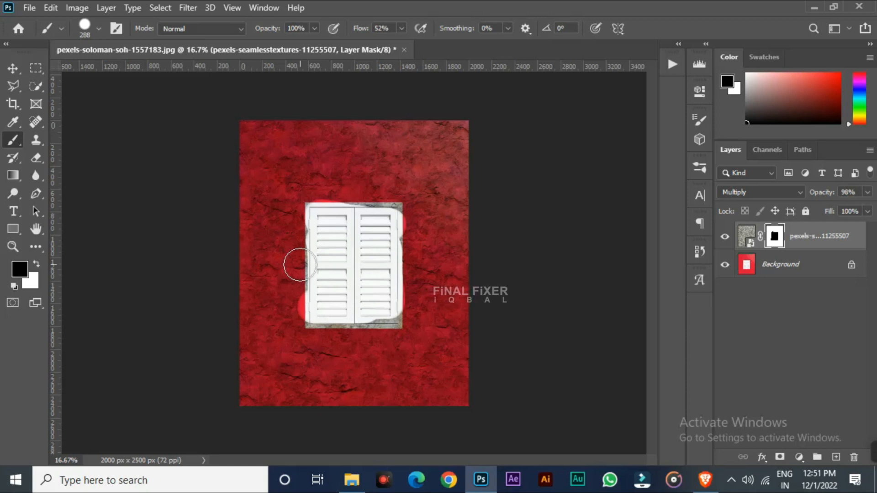
- Delete the layer mask from the stone texture layer
right_click(775, 242)
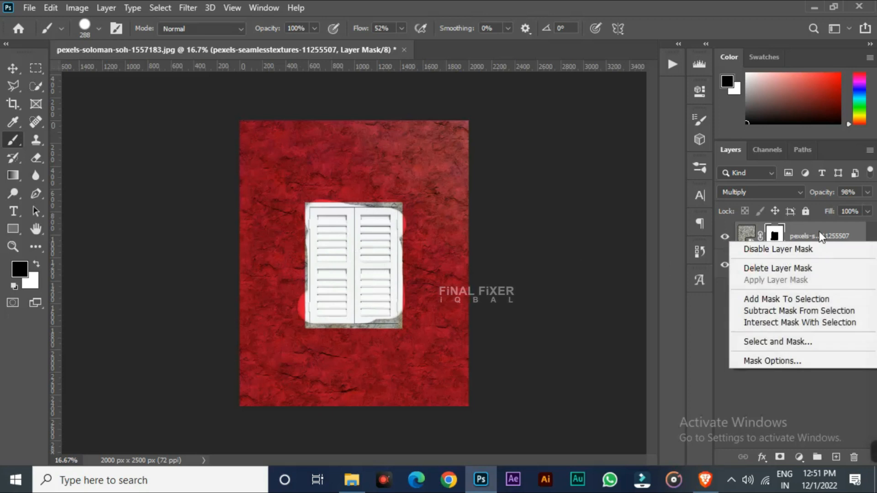
right_click(818, 232)
left_click(834, 236)
right_click(775, 240)
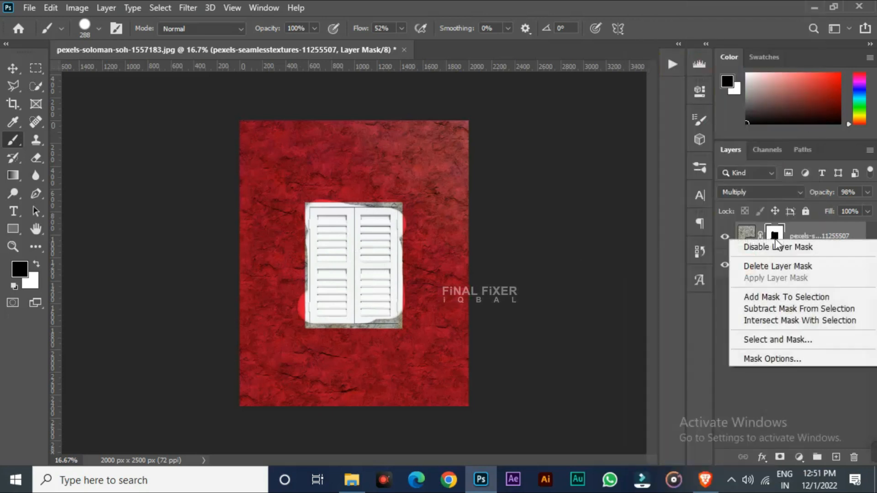
left_click(764, 267)
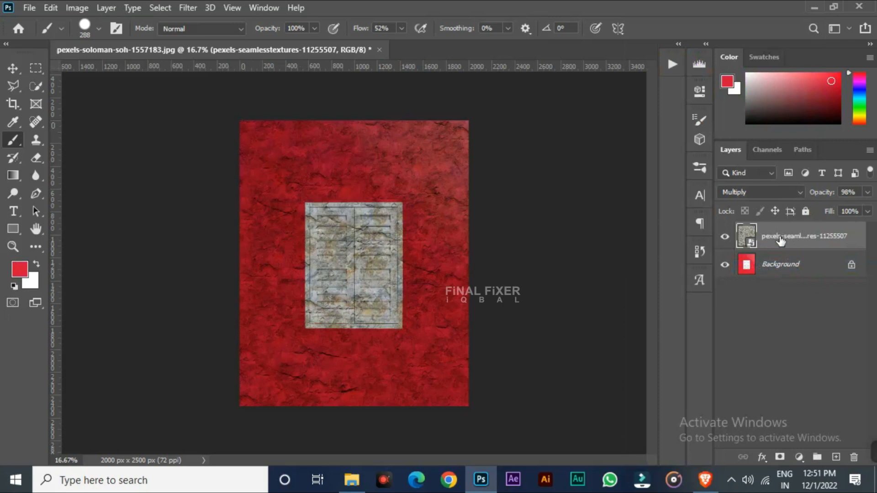
- Choose the Eraser tool and rasterize the stone texture layer so its pixels can be erased
left_click(38, 155)
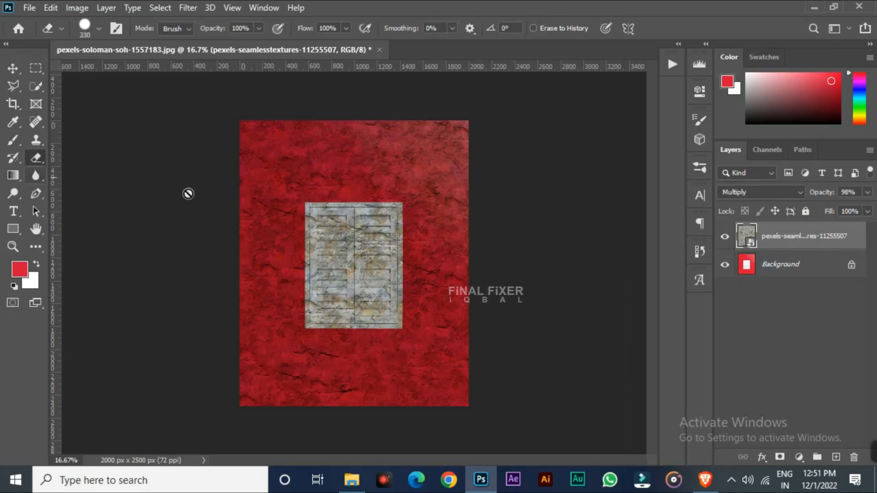
left_click(309, 219)
left_click(438, 188)
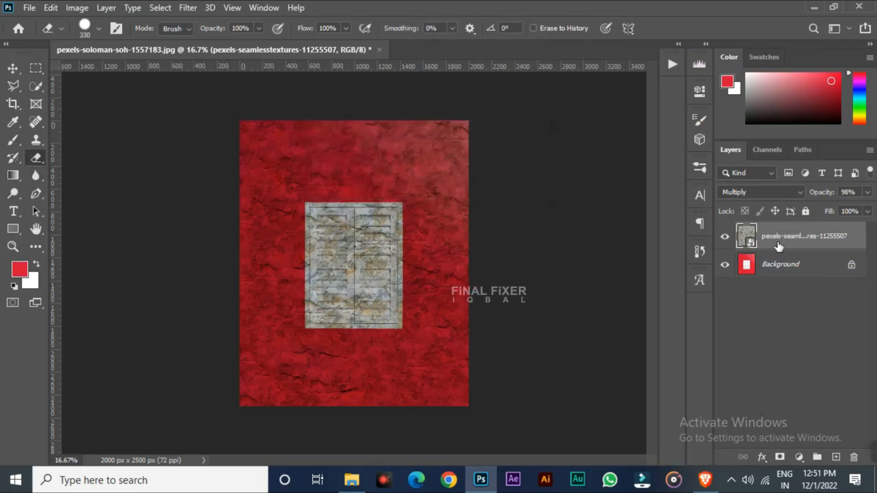
right_click(845, 235)
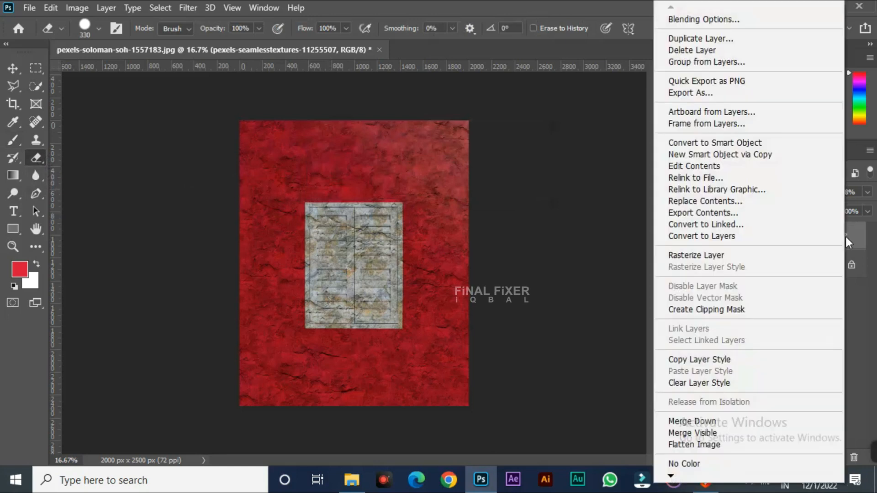
left_click(854, 237)
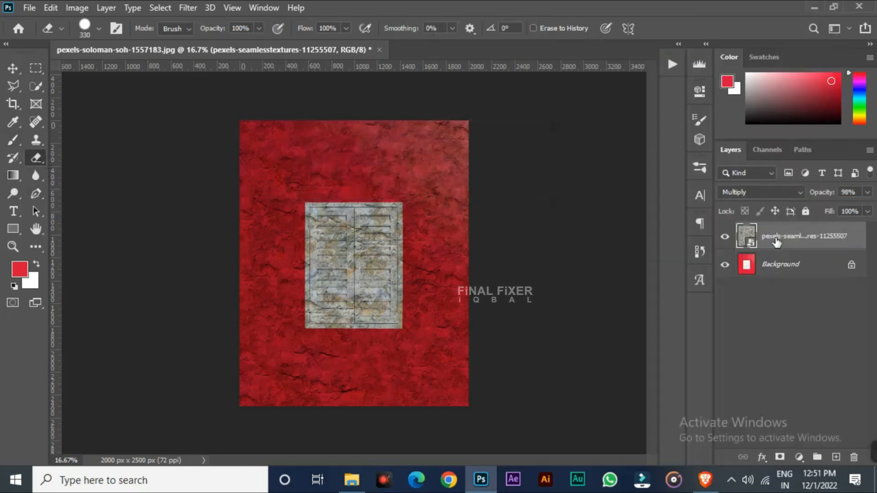
right_click(776, 242)
left_click(621, 259)
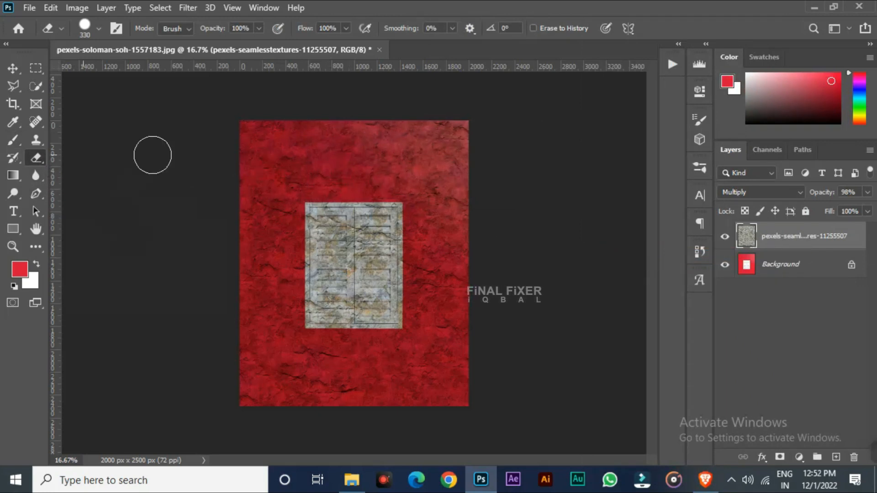
- Erase the stone texture over the white window and try to paint it back with the Brush tool
mouse_move(313, 207)
left_mouse_down()
mouse_move(313, 298)
mouse_move(402, 283)
mouse_move(361, 208)
mouse_move(392, 238)
left_mouse_up()
key("b")
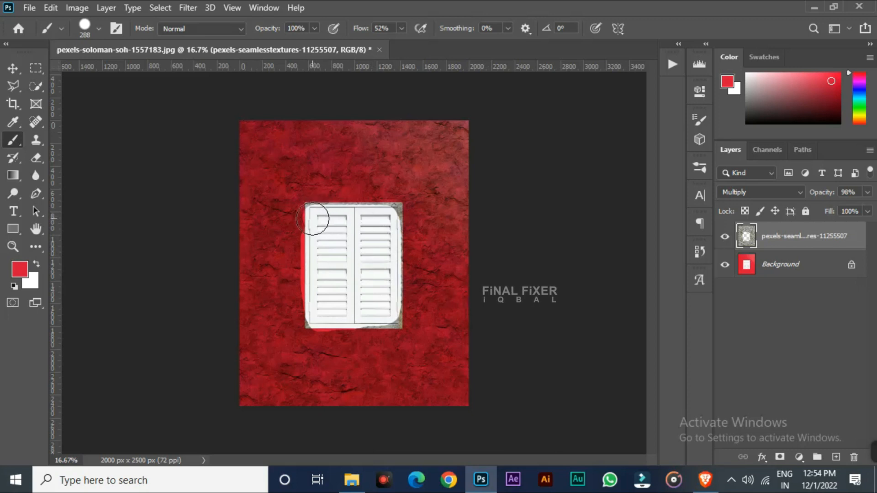
left_click_drag(315, 219, 362, 220)
key("ctrl+z")
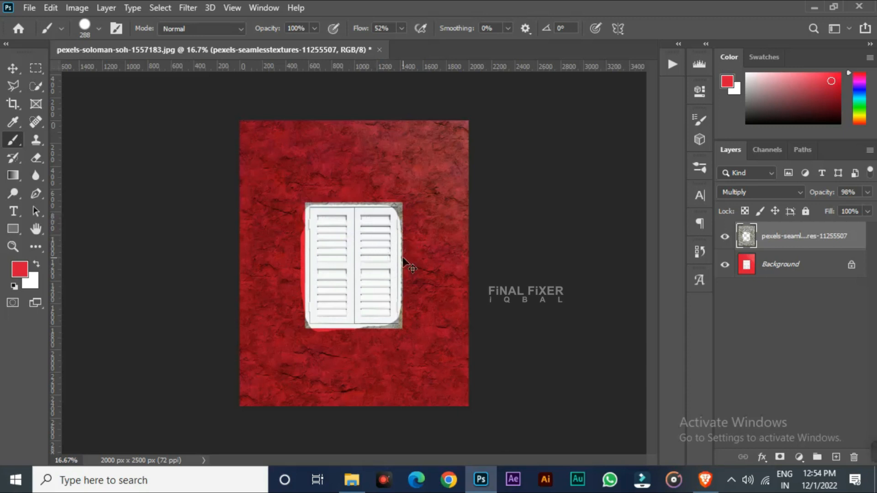
- Try the Eraser tool at 222 px on the texture over the window, and undo the erasing
key("e")
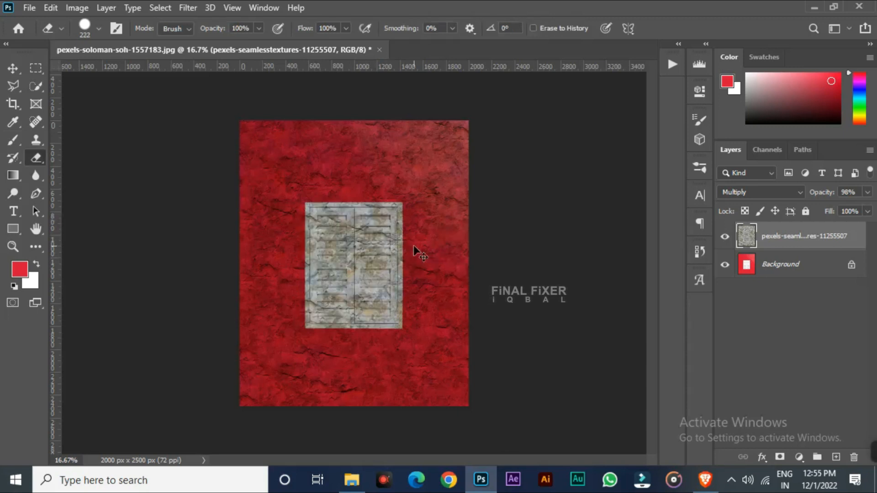
left_click_drag(413, 246, 382, 251)
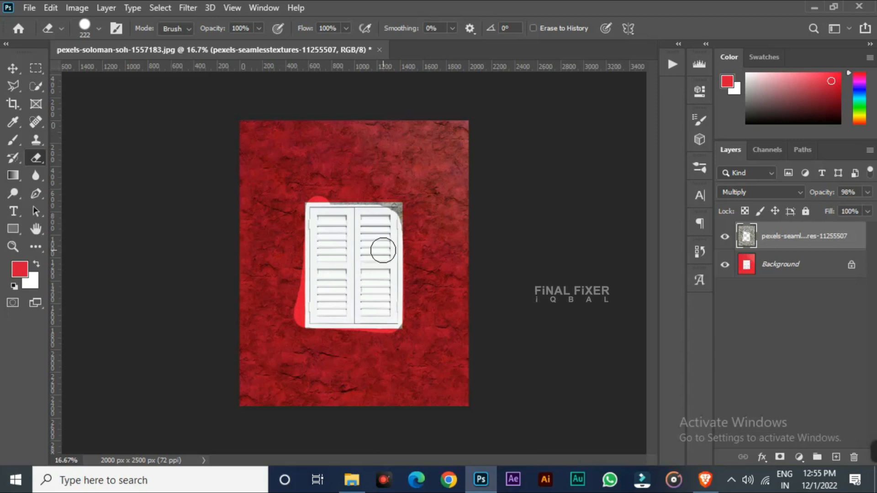
key("ctrl+z")
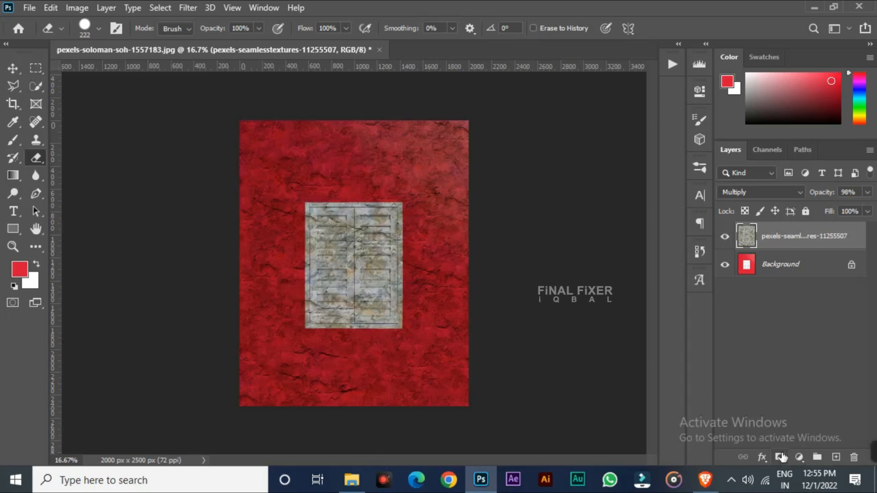
- Add a layer mask to the rasterized stone texture layer and paint black on it over the white window with a 288 px brush
left_click(780, 457)
key("x")
key("x")
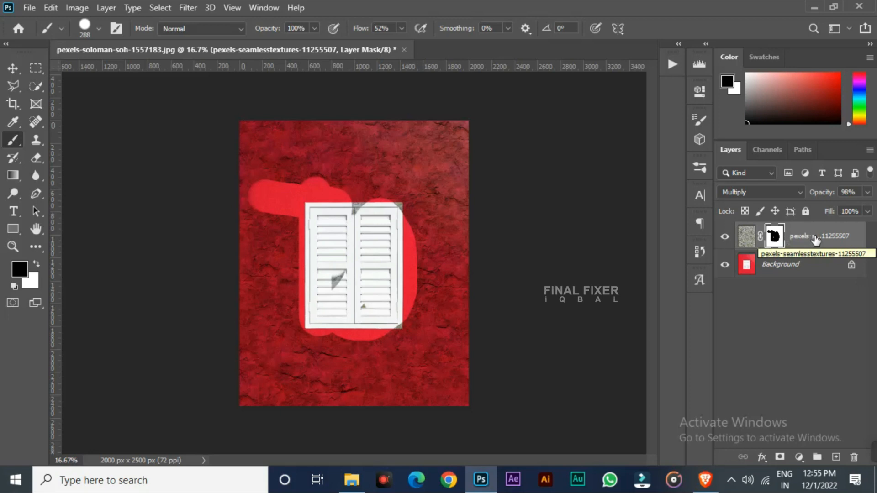
mouse_move(323, 235)
left_mouse_down()
mouse_move(352, 215)
mouse_move(329, 265)
mouse_move(298, 206)
mouse_move(409, 192)
mouse_move(420, 315)
mouse_move(406, 342)
mouse_move(323, 346)
mouse_move(269, 327)
mouse_move(291, 211)
left_mouse_up()
- Switch the foreground to white and paint the layer mask along the window's outer edges to restore the wall texture
key("c")
key("x")
key("b")
left_click_drag(417, 315, 418, 251)
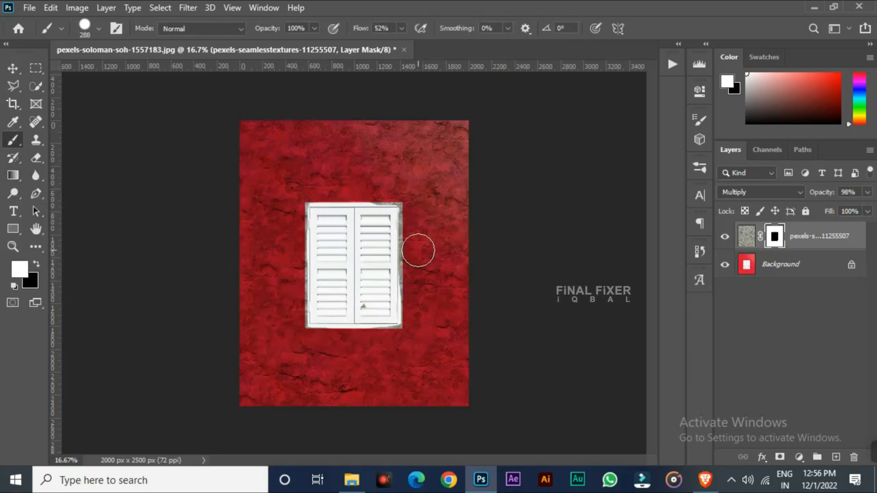
- Undo the last three white strokes on the layer mask, and redo them
key("ctrl+z")
key("ctrl+z")
key("ctrl+z")
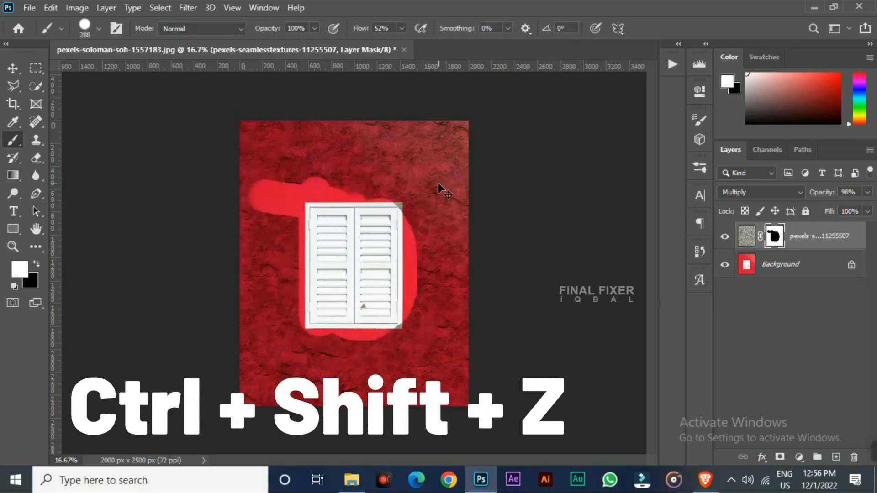
key("ctrl+shift+z")
key("ctrl+shift+z")
key("ctrl+shift+z")
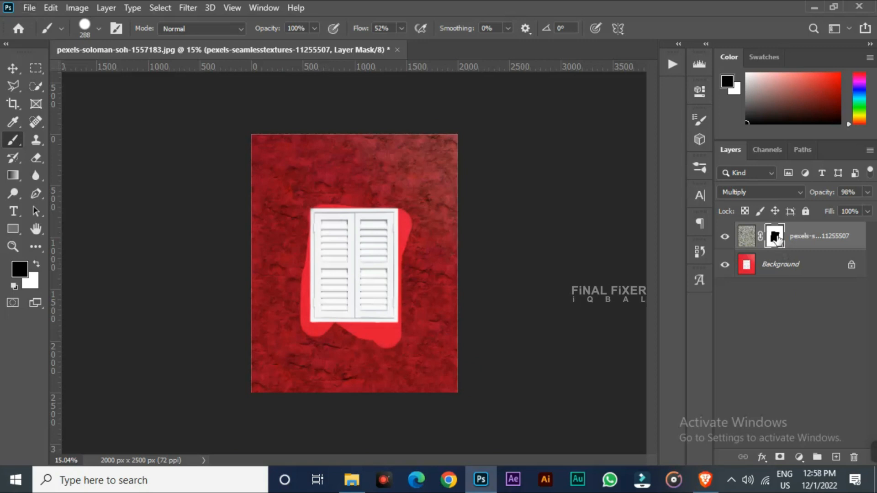
- Display the layer mask alone, paint black along its shape's edge with a 102 px brush, and return to the normal image view
left_click(777, 240, "alt")
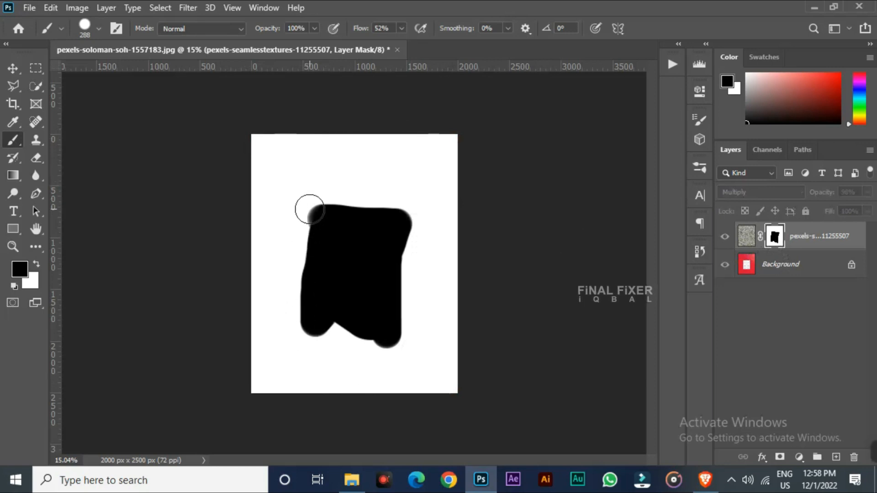
right_click(314, 223, "alt")
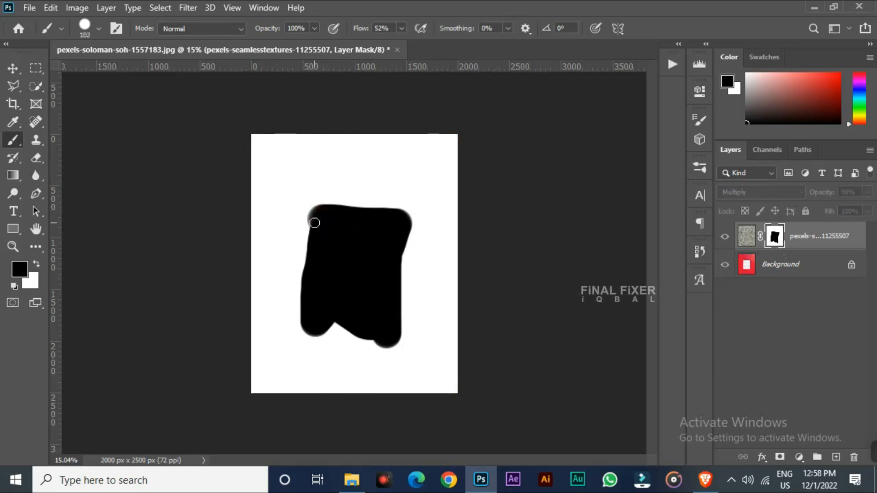
left_click_drag(315, 220, 309, 251)
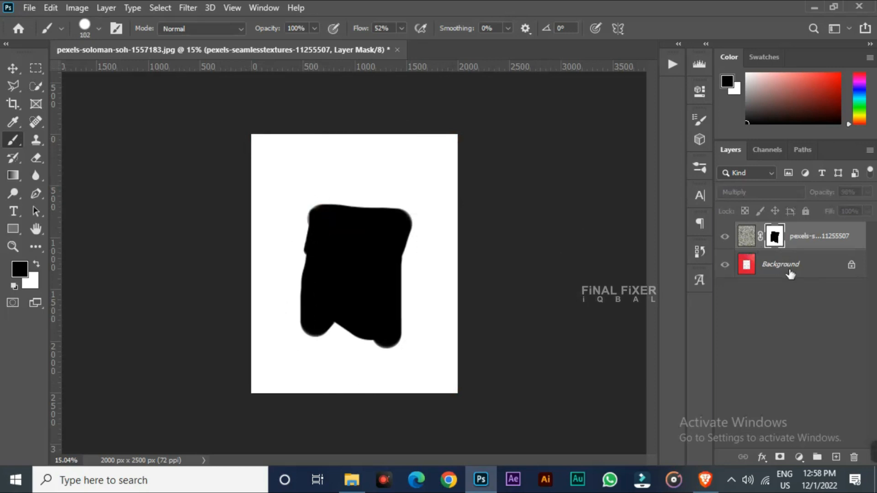
left_click(775, 237, "alt")
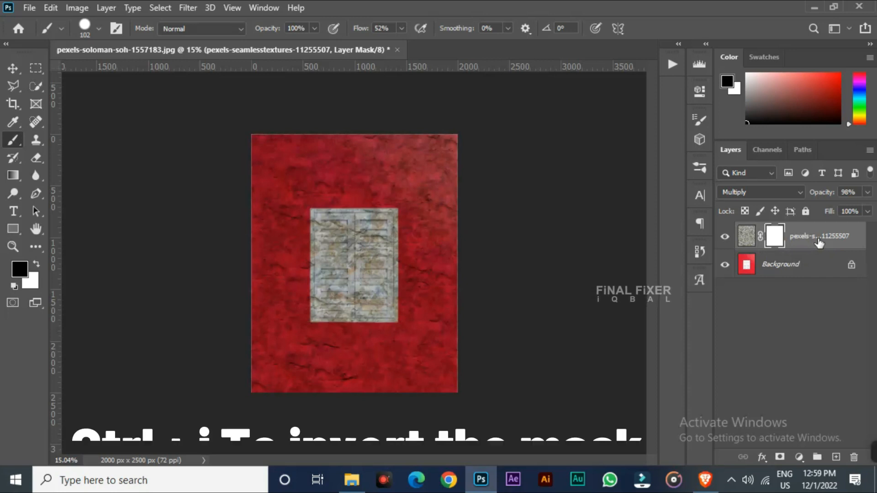
- Invert the white layer mask to black and paint white with a 155 px brush to reveal texture on the wall right of the window
key("ctrl+i")
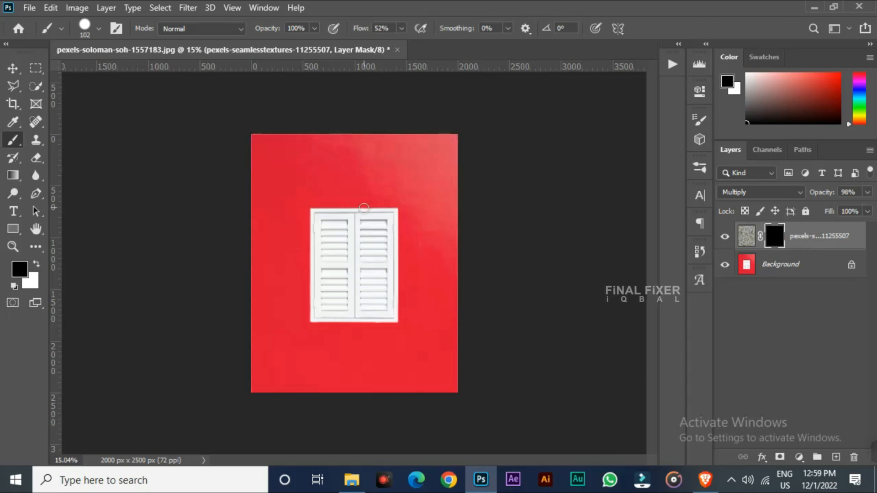
right_click(412, 169, "alt")
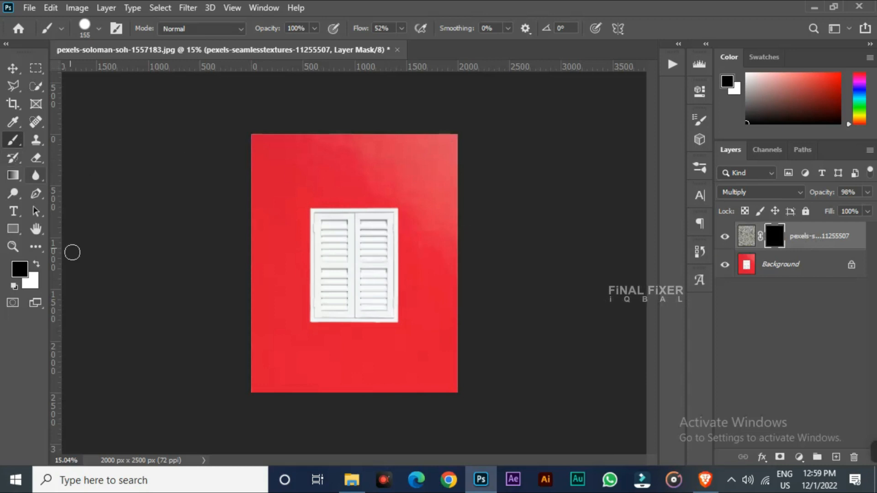
left_click(36, 264)
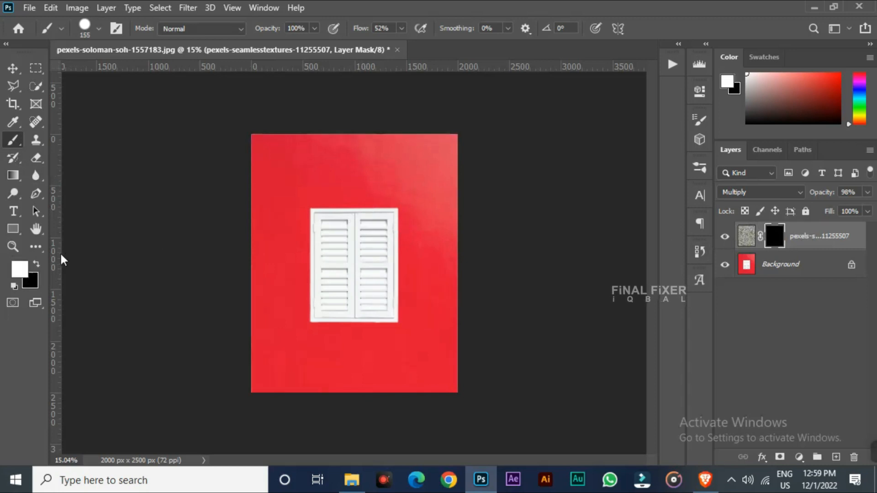
left_click_drag(414, 180, 413, 203)
mouse_move(417, 240)
left_mouse_down()
mouse_move(421, 177)
mouse_move(426, 333)
mouse_move(429, 174)
mouse_move(440, 268)
mouse_move(451, 231)
left_mouse_up()
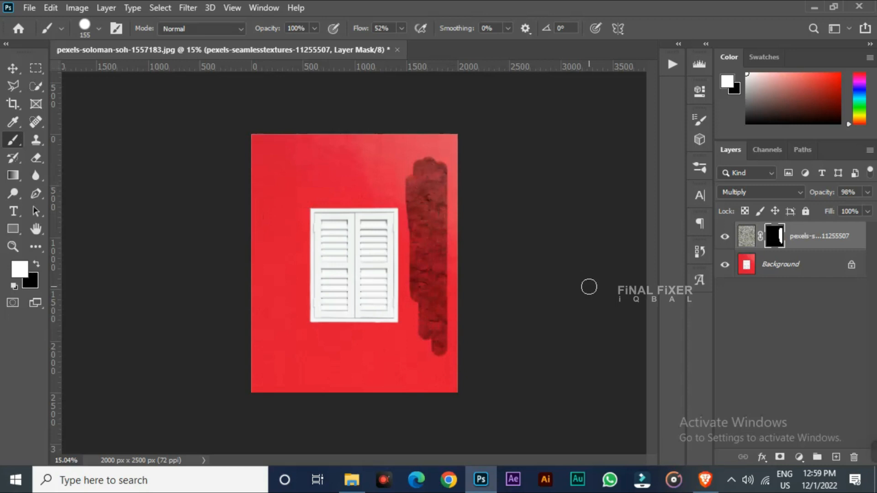
- Fill the whole layer mask with the white foreground color
key("x")
key("x")
key("x")
key("x")
key("alt+BackSpace")
key("z")
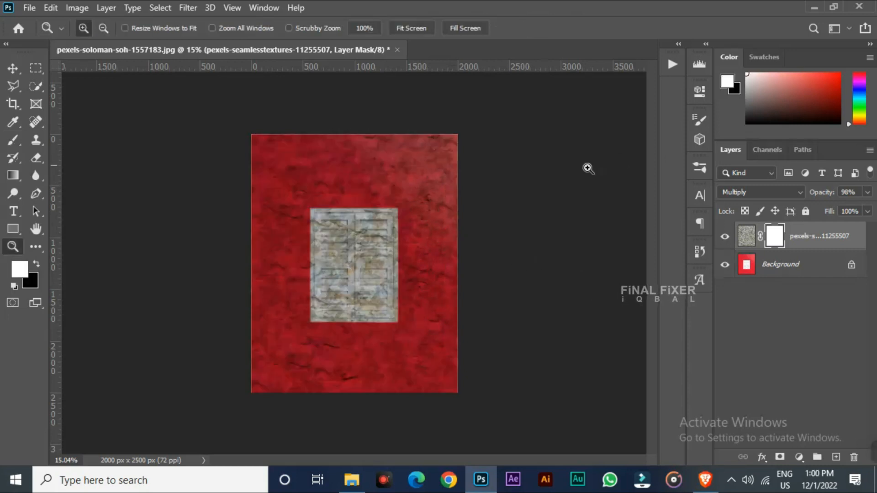
- Set the stone texture layer's blend mode to Normal and the foreground color to gray 7e7b7b
left_click(745, 190)
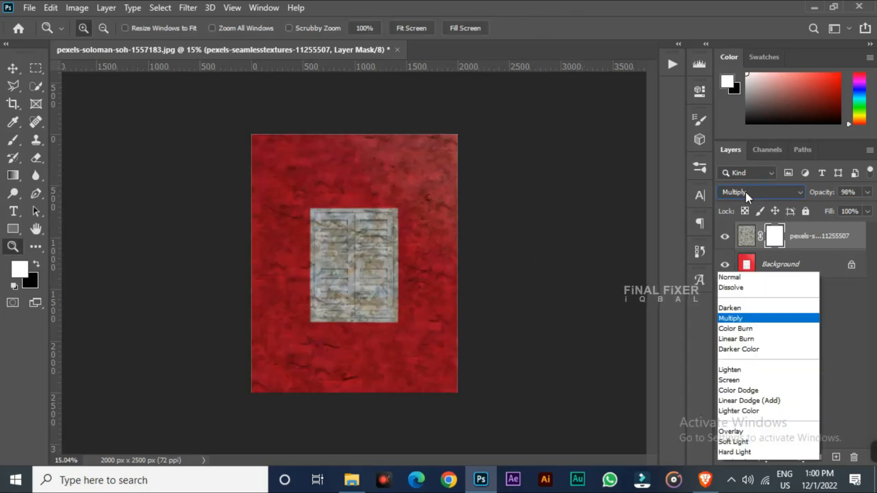
left_click(736, 136)
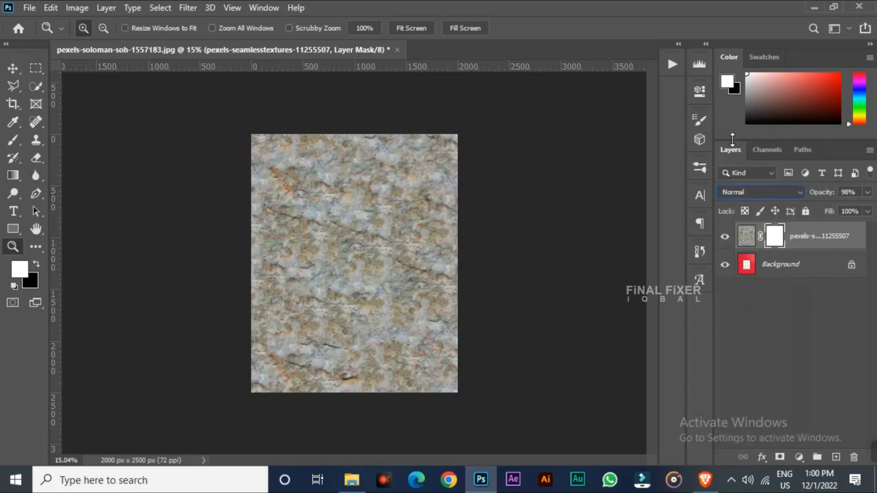
left_click(16, 272)
left_click(417, 149)
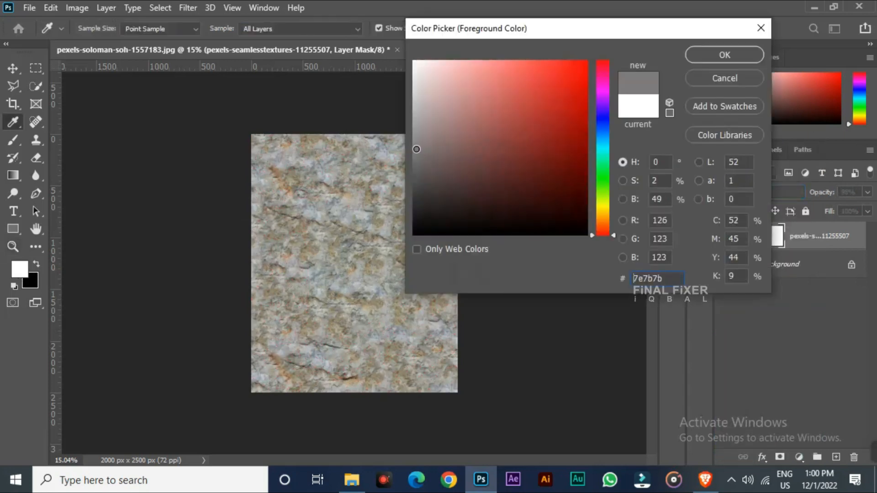
left_click(725, 55)
key("z")
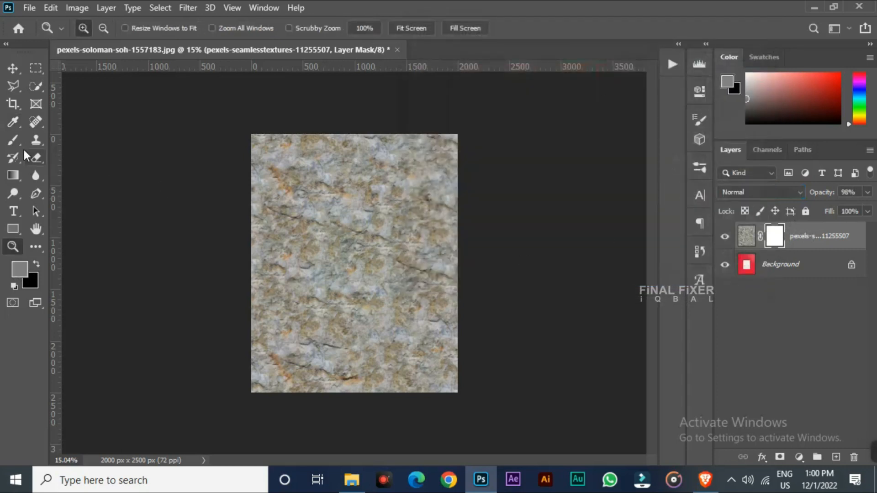
- Try two gray dabs on the layer mask with an 860 px brush at 52% flow, and undo both
left_click(13, 140)
left_click(297, 204)
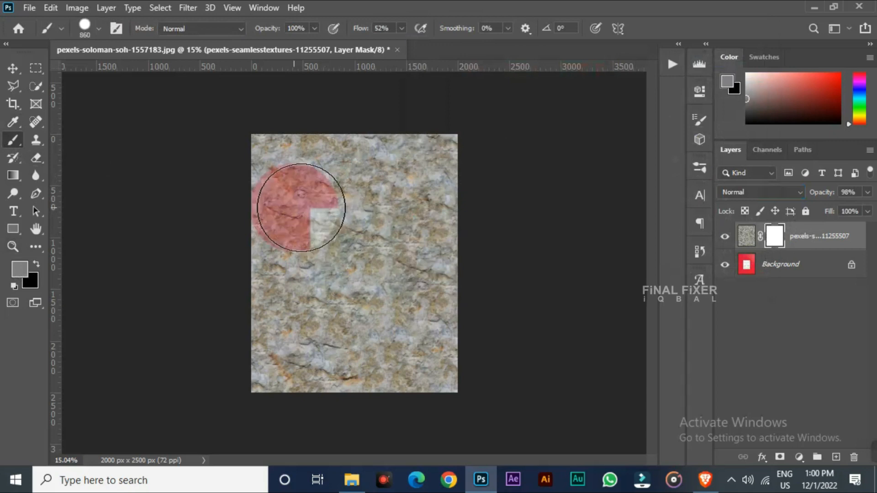
left_click(376, 180)
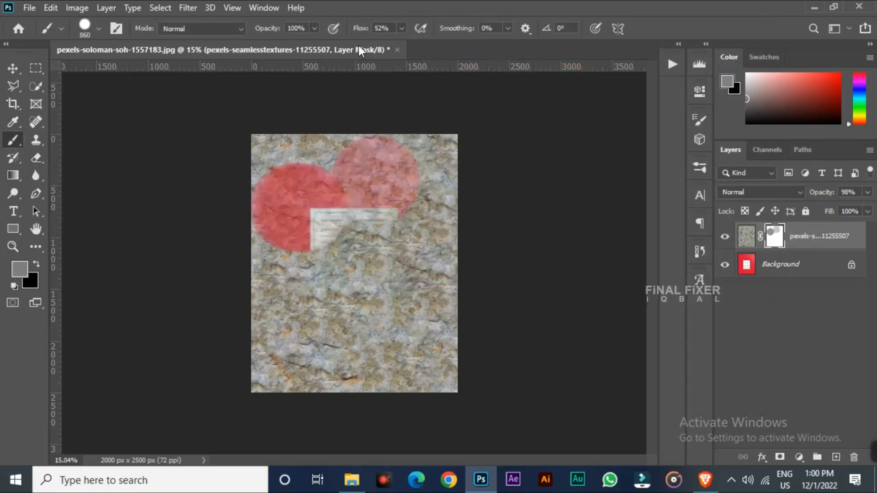
key("ctrl+z")
key("ctrl+z")
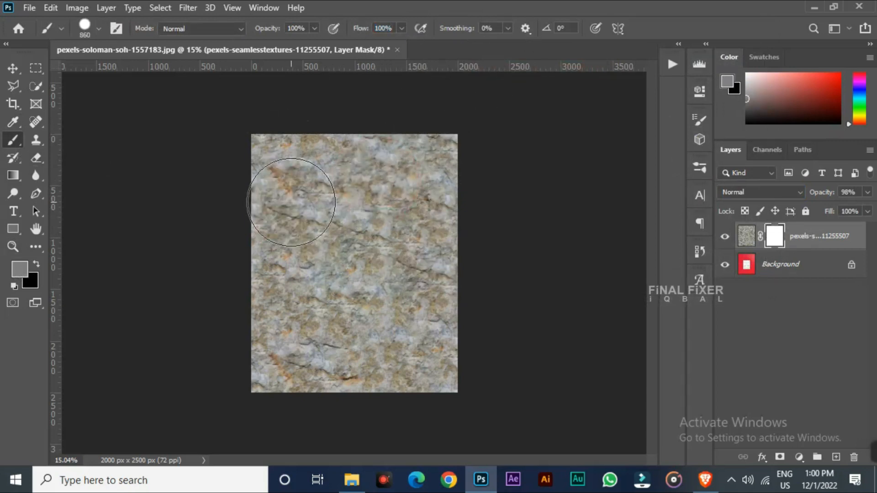
- Set the brush flow to 100% and paint gray on the layer mask over the window and wall, using 740 px and 567 px brush sizes
right_click(358, 221, "alt")
mouse_move(355, 221)
left_mouse_down()
mouse_move(273, 244)
mouse_move(336, 304)
mouse_move(371, 274)
left_mouse_up()
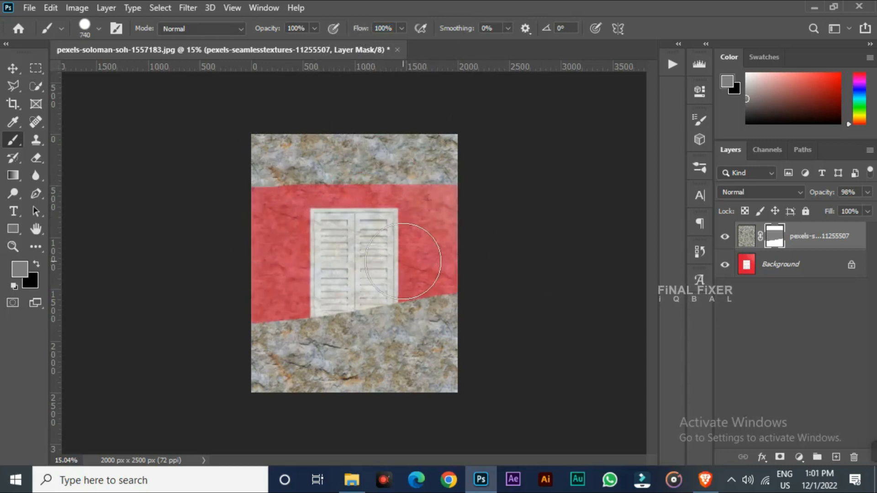
right_click(393, 268, "alt")
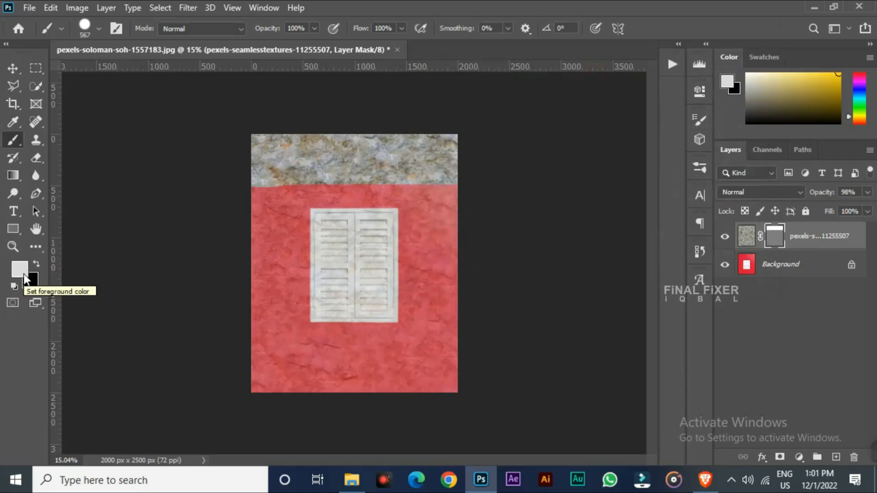
- Try a magenta foreground color for painting on the layer mask over the wall
left_click(24, 274)
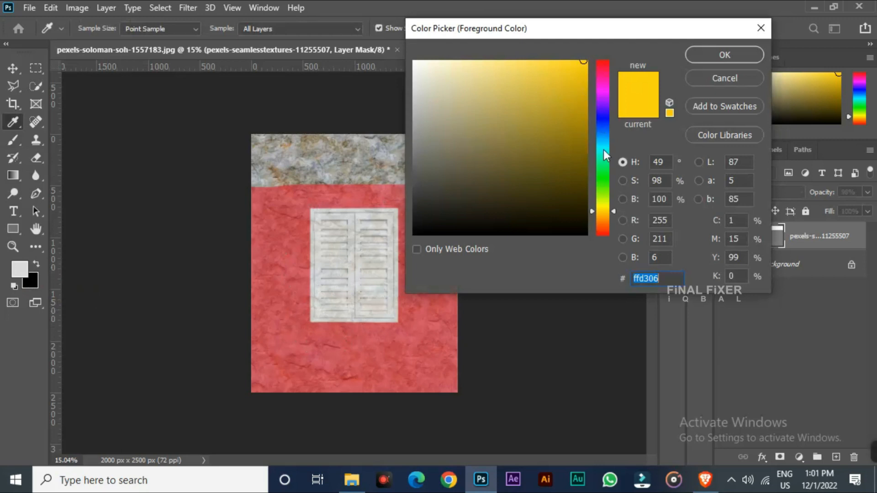
left_click_drag(605, 152, 608, 95)
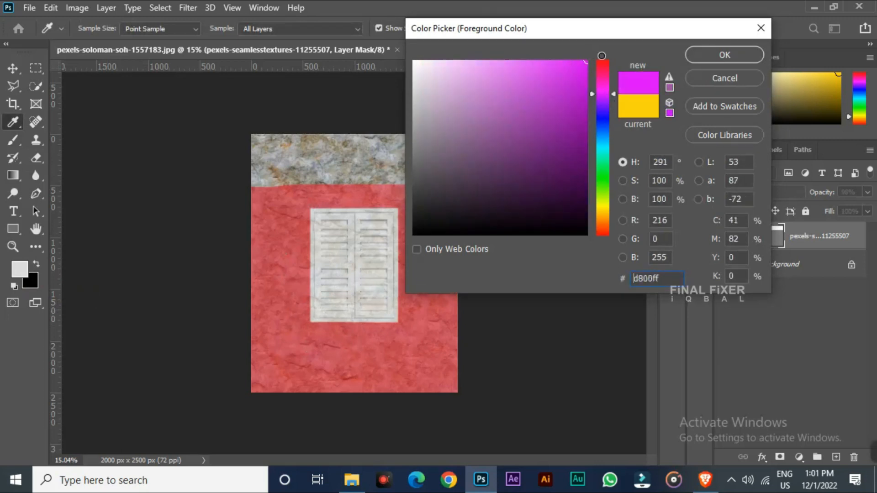
left_click(724, 55)
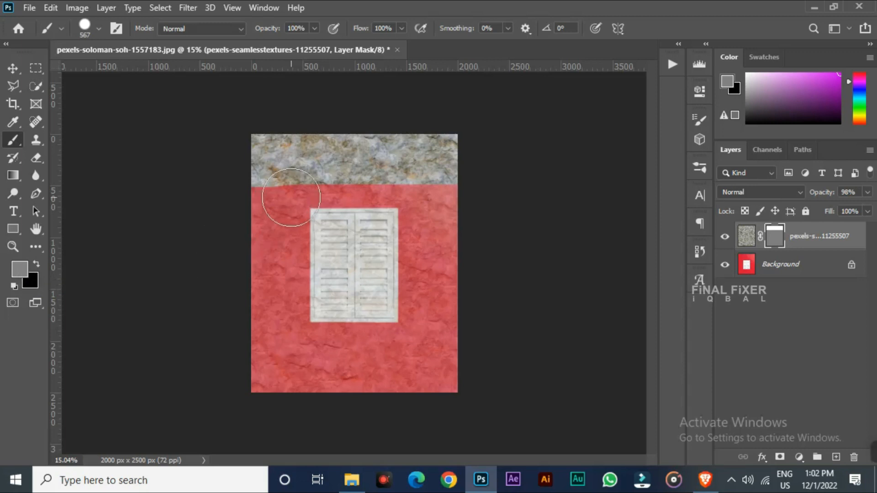
mouse_move(288, 219)
left_mouse_down()
mouse_move(278, 187)
mouse_move(386, 185)
mouse_move(233, 143)
mouse_move(509, 137)
left_mouse_up()
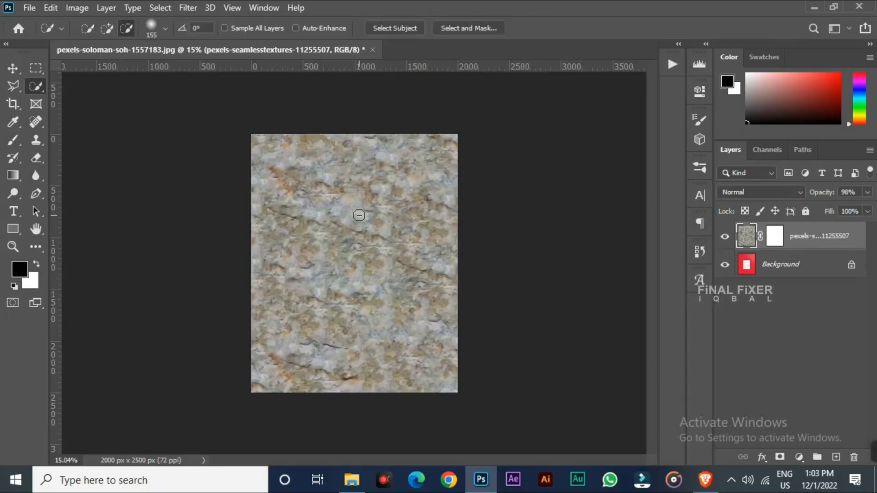
- Hide the stone texture layer and select the white window on the Background layer with the Quick Selection tool
left_click(725, 237)
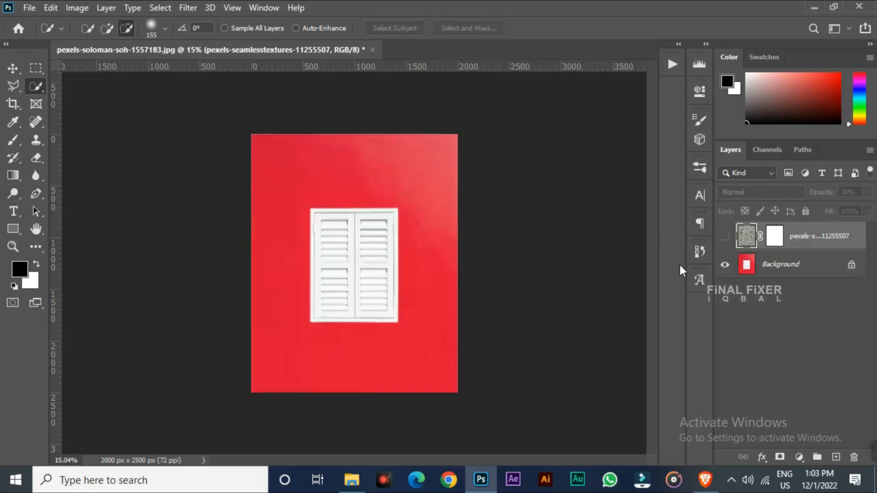
left_click(794, 268)
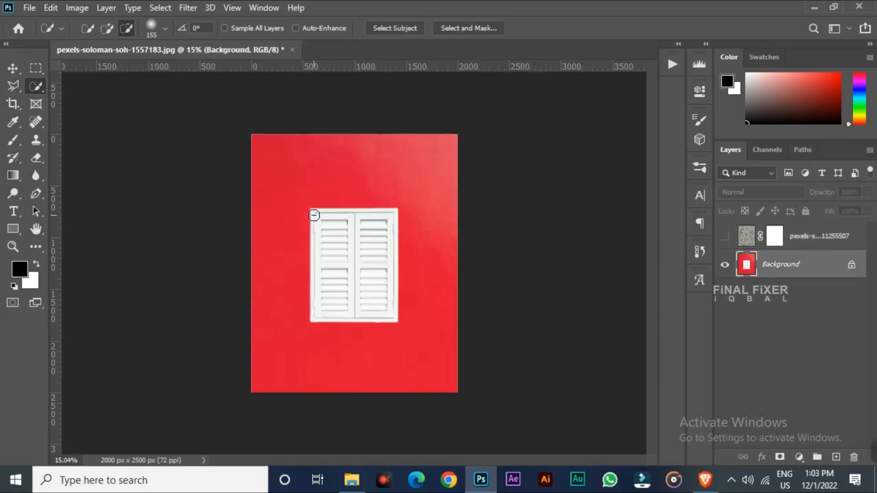
mouse_move(318, 215)
left_mouse_down()
mouse_move(358, 230)
mouse_move(375, 284)
left_mouse_up()
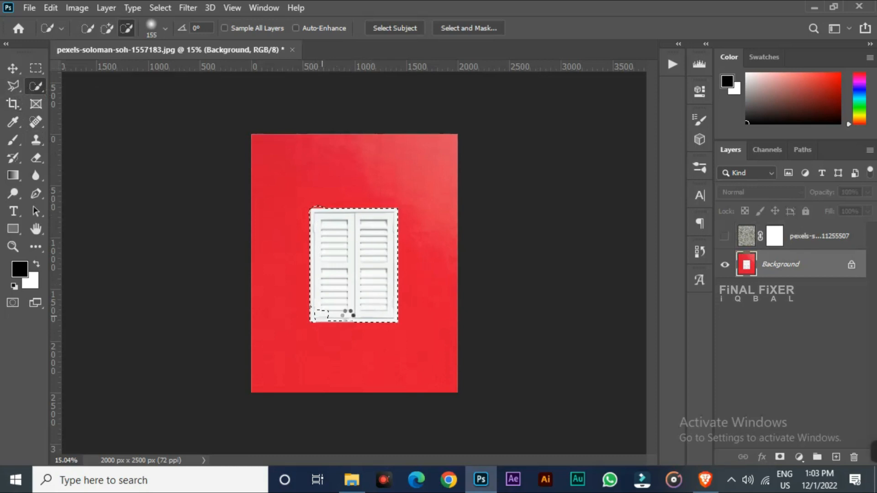
- Trim the stray bulges off the window selection's upper-left corner with the Polygonal Lasso
key("l")
scroll(344, 178, "up", 5)
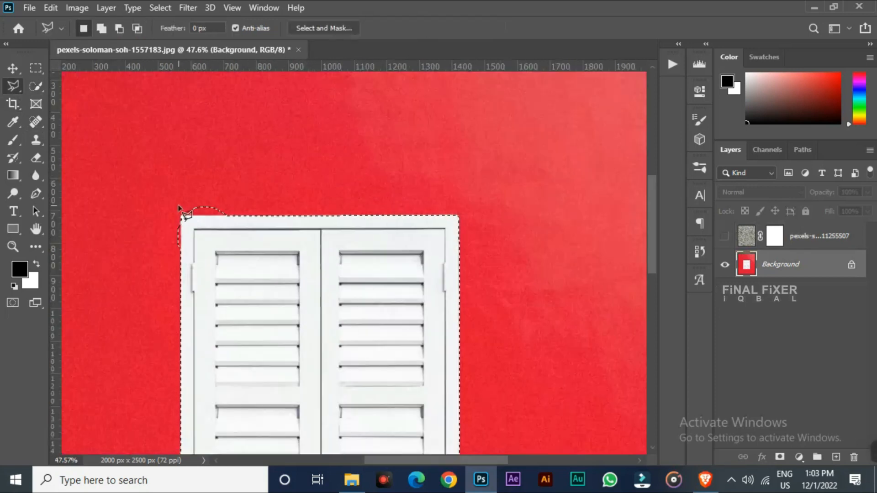
left_click_drag(174, 148, 340, 149)
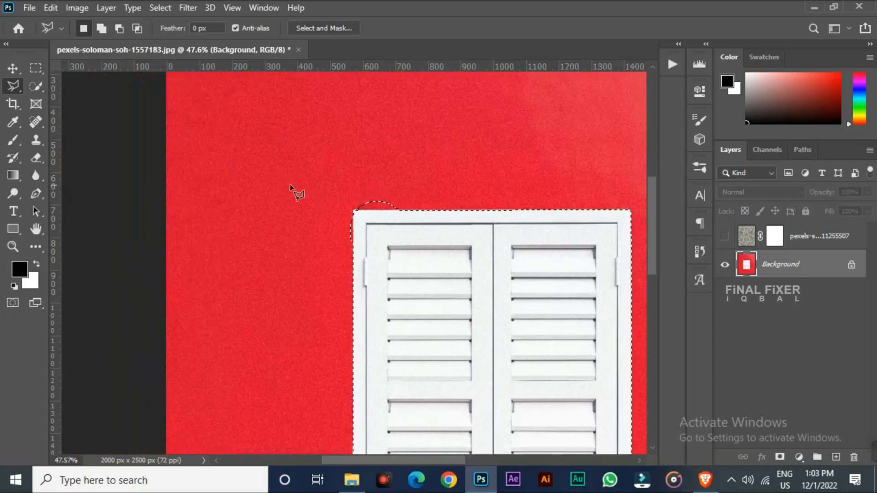
mouse_move(351, 194)
left_mouse_down()
mouse_move(352, 382)
mouse_move(280, 280)
mouse_move(343, 274)
left_mouse_up()
scroll(342, 274, "down", 5)
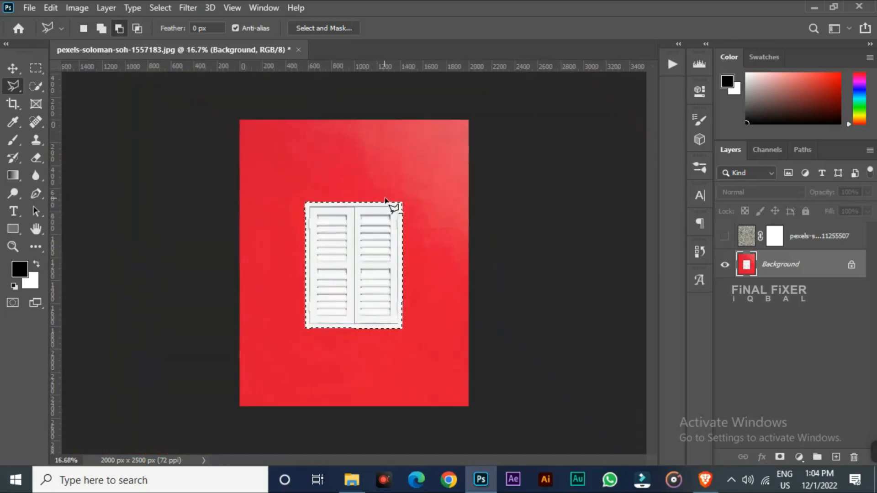
- Show the stone texture layer and paint black 000000 on its mask inside the window selection with a 639 px Hard Round brush
left_click(726, 237)
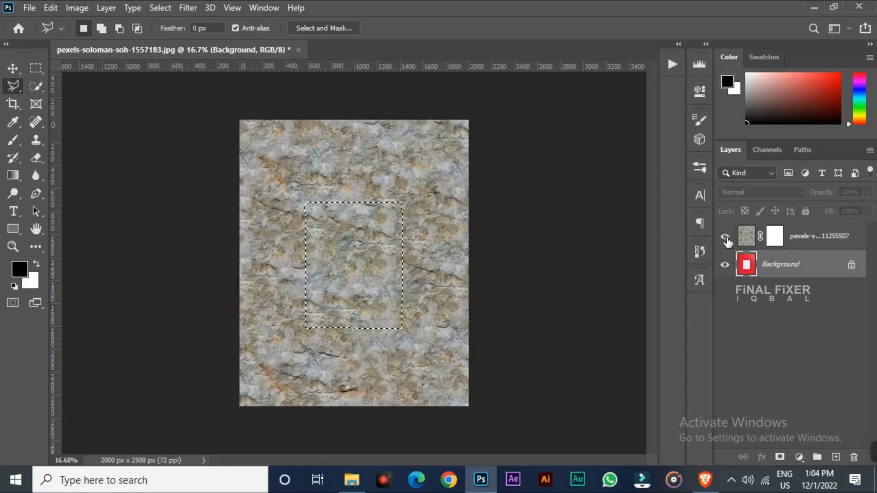
left_click(775, 241)
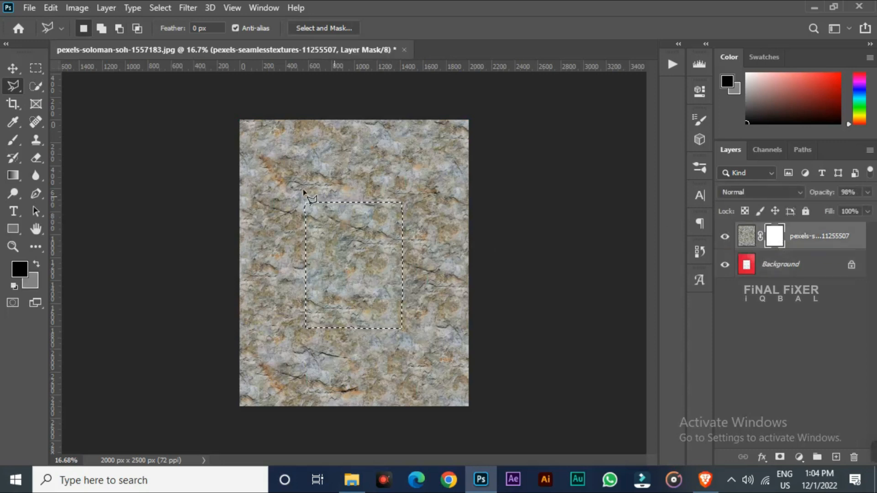
key("b")
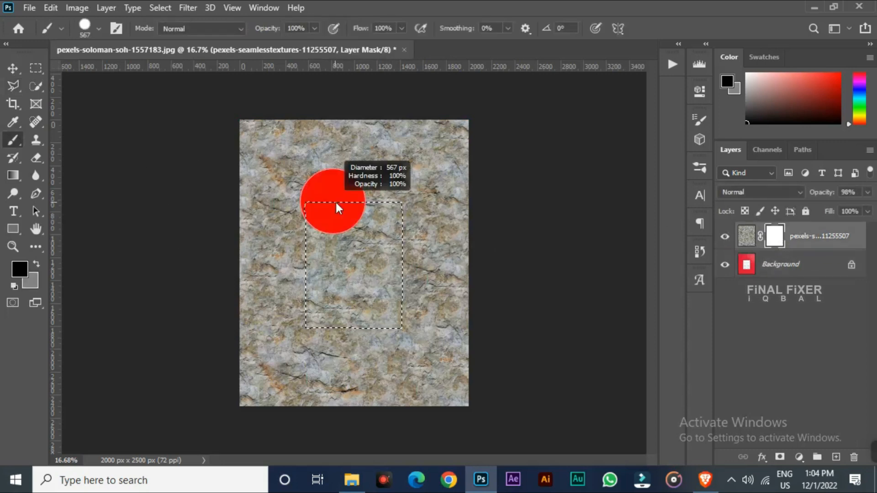
left_click(97, 28)
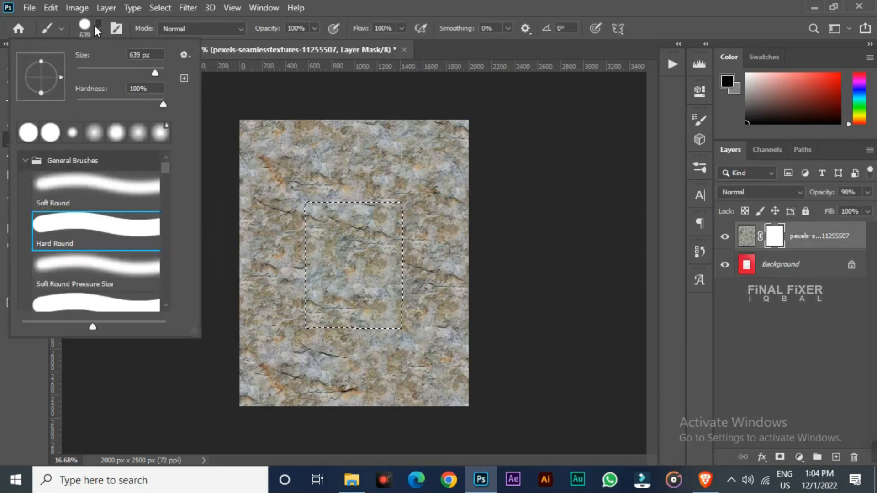
left_click(105, 238)
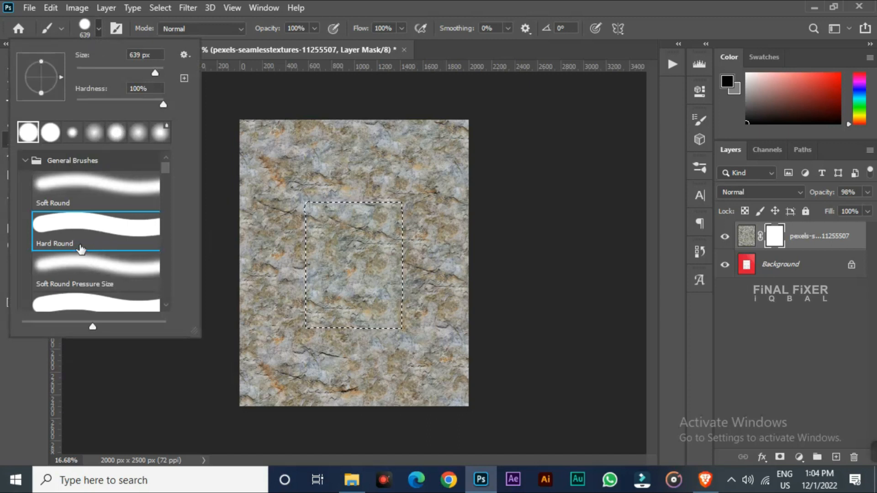
left_click(99, 27)
left_click(19, 269)
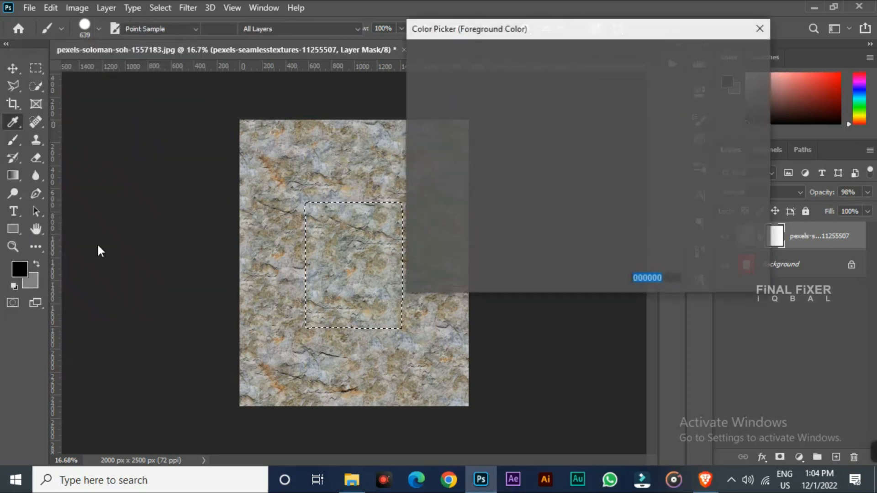
left_click(727, 55)
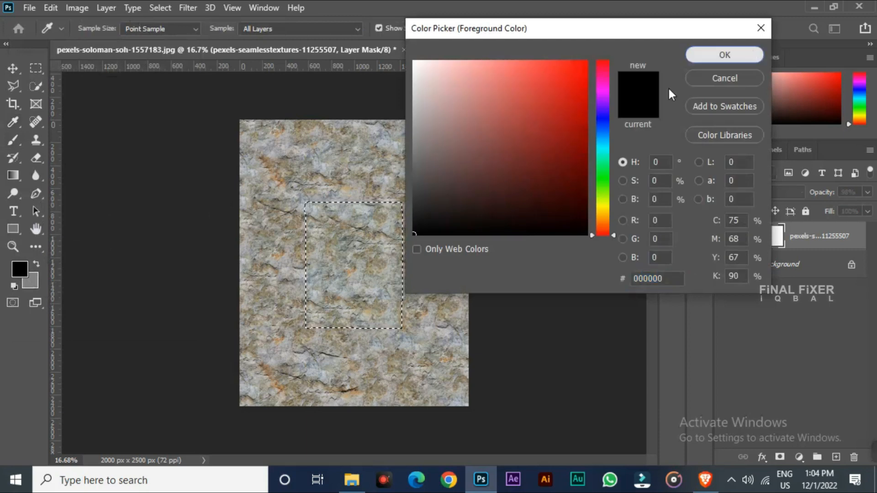
mouse_move(316, 210)
left_mouse_down()
mouse_move(352, 219)
mouse_move(347, 343)
mouse_move(345, 333)
left_mouse_up()
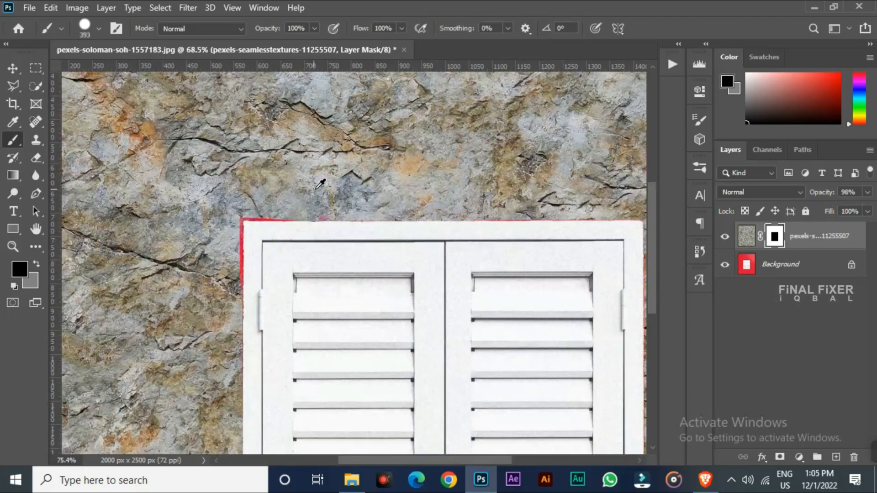
- Paint white on the layer mask along the red fringe at the window's left edge with a 21 px brush
scroll(321, 184, "up", 3)
left_click_drag(269, 203, 144, 201)
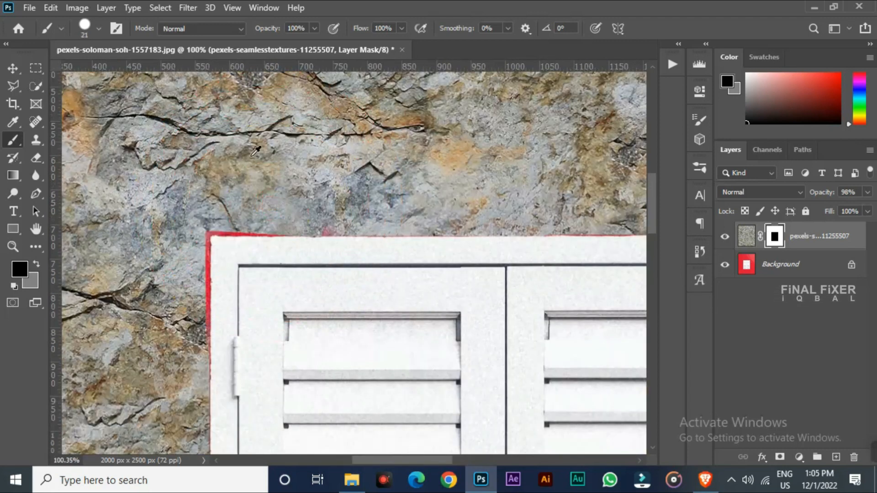
key("x")
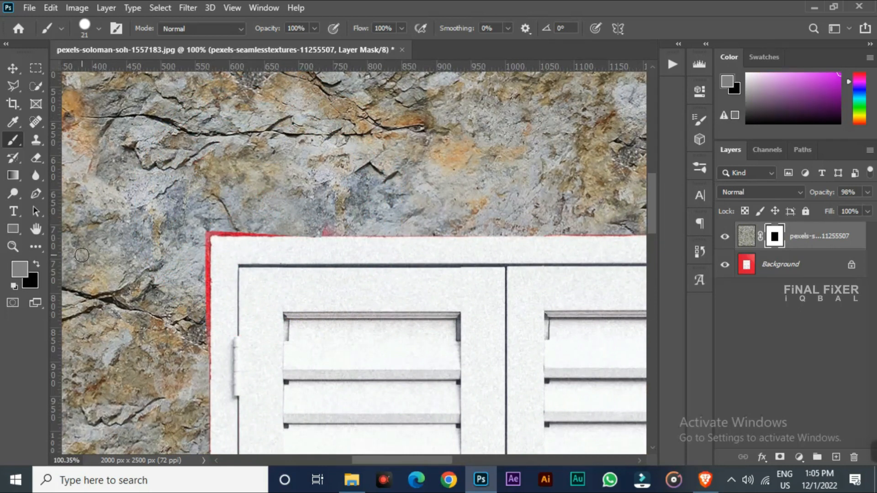
key("d")
key("x")
left_click_drag(210, 235, 209, 380)
- Increase the brush size to 91 px
key("bracketright")
key("bracketright")
key("bracketright")
key("bracketright")
key("bracketright")
key("bracketright")
key("bracketright")
scroll(431, 235, "down", 10)
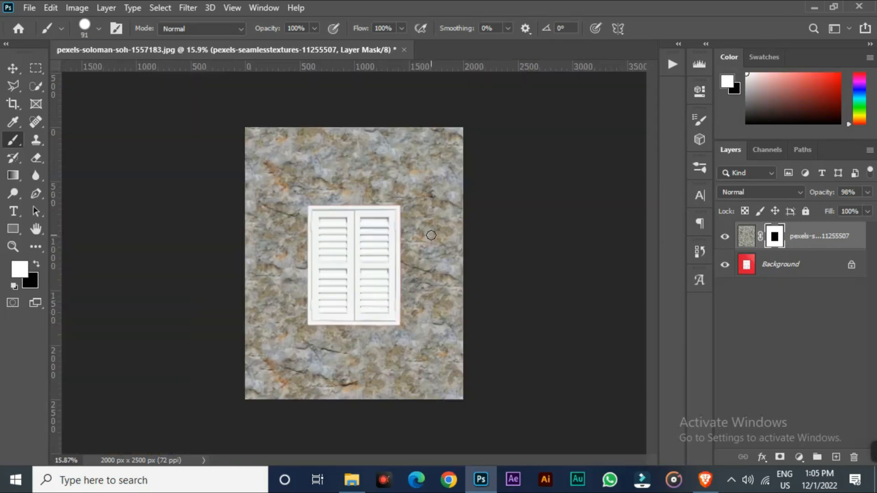